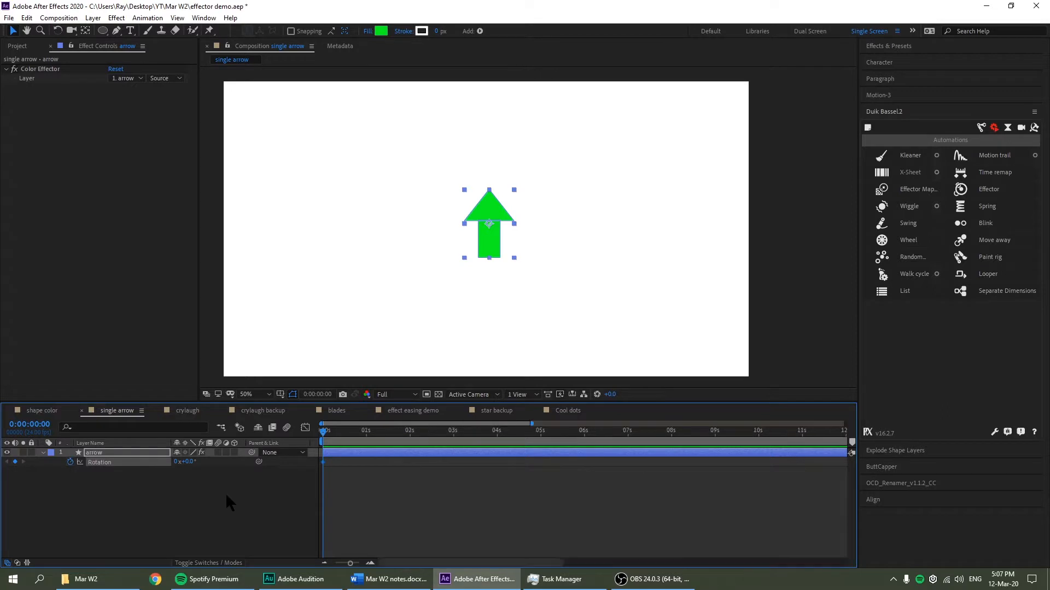
Add a 180° Rotation keyframe at 1:12 and scrub to check the arrow flipping down
left_click_drag(358, 439, 375, 459)
left_click(186, 462)
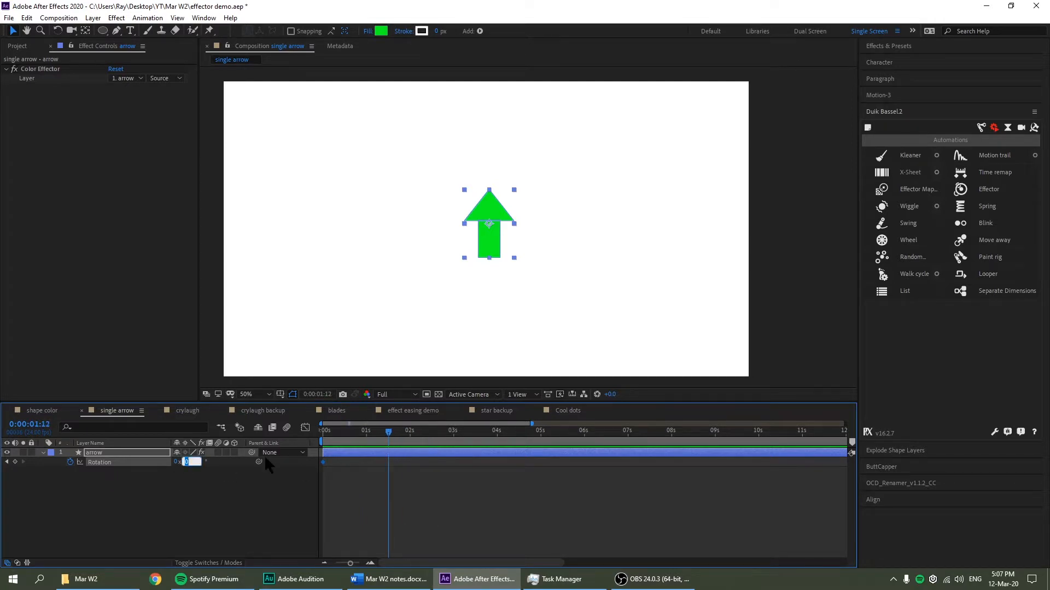
type("180")
key("Return")
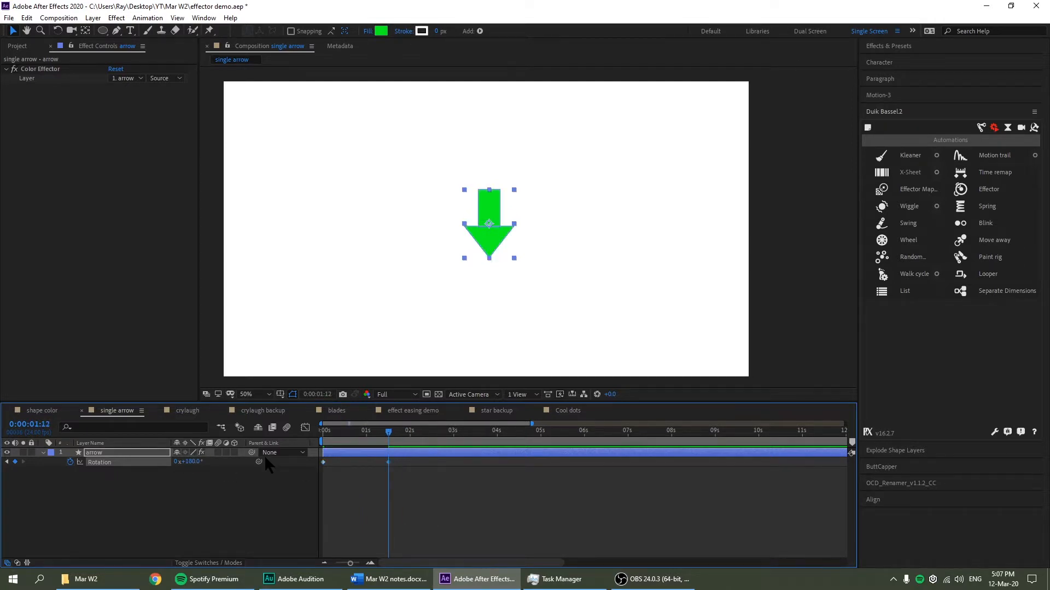
left_click(360, 432)
left_click_drag(339, 443, 303, 467)
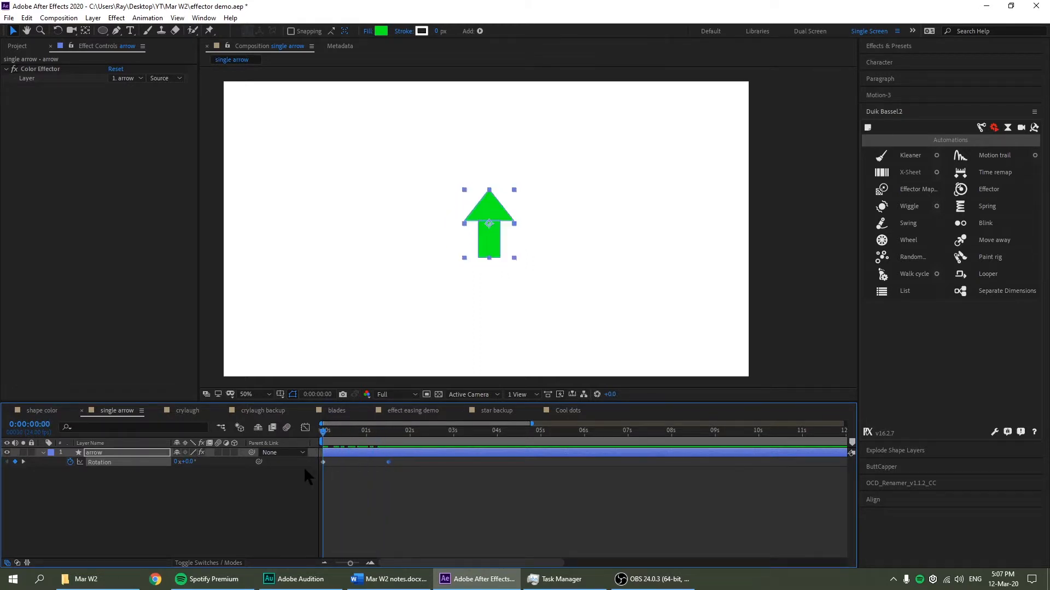
Apply the Fill effect to the arrow layer
left_click(897, 47)
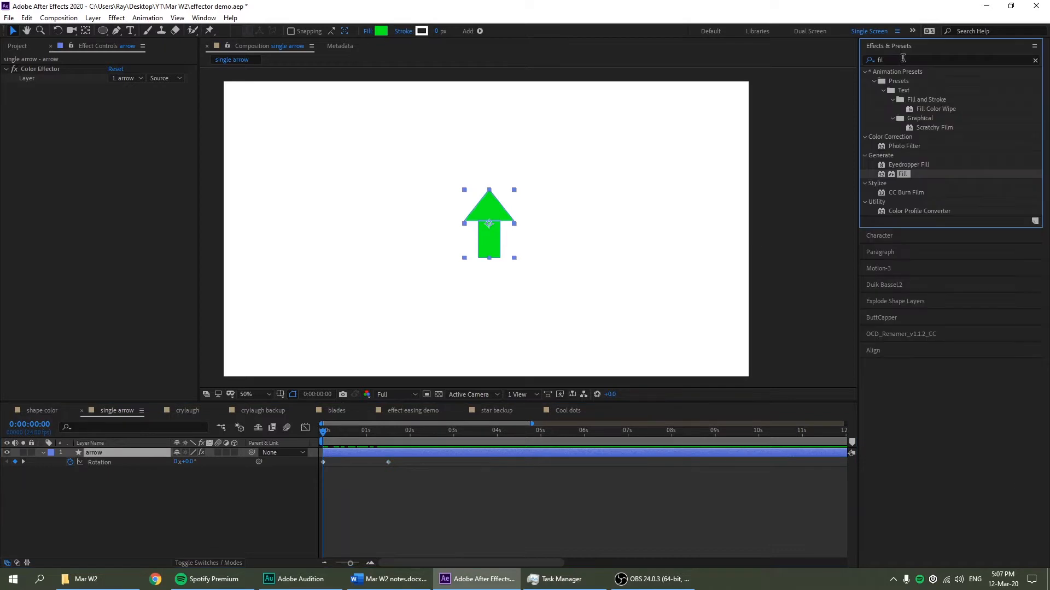
left_click_drag(905, 179, 146, 448)
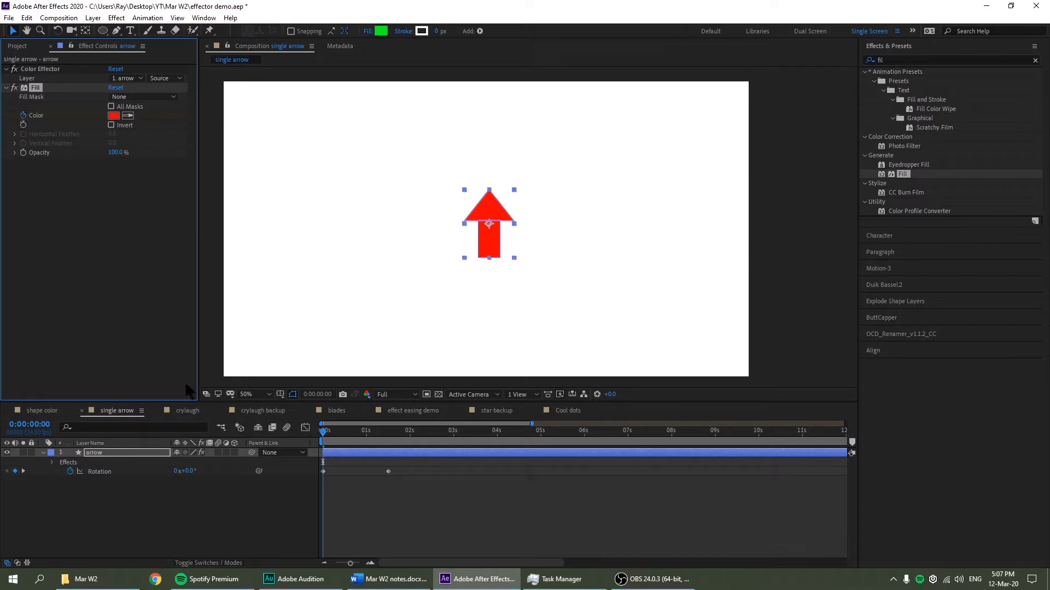
key("u")
left_click(246, 524)
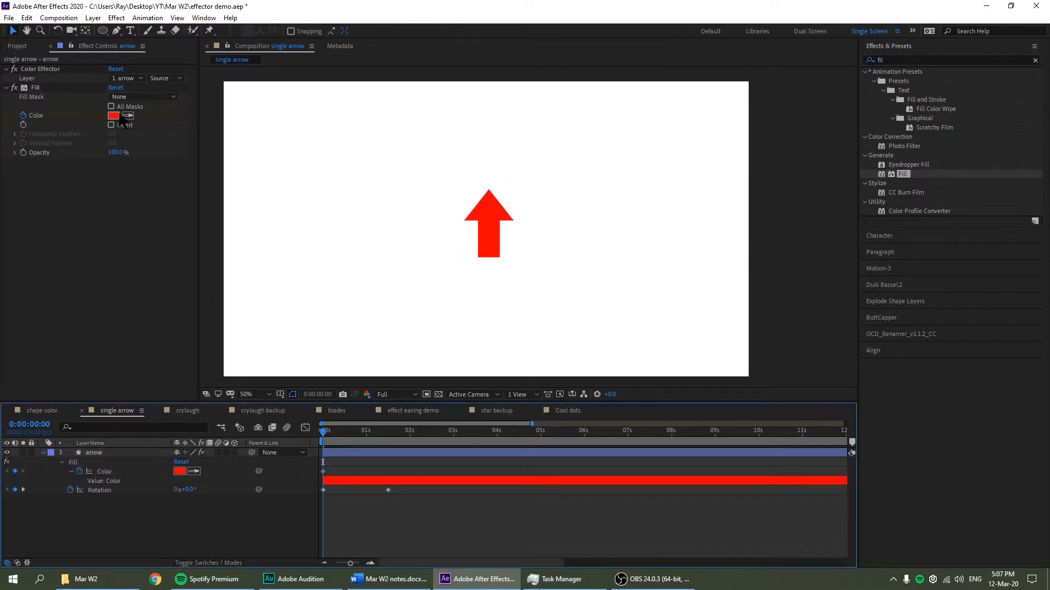
Keyframe the Fill colour green at the start and red at 1:12
left_click(117, 115)
left_click(741, 337)
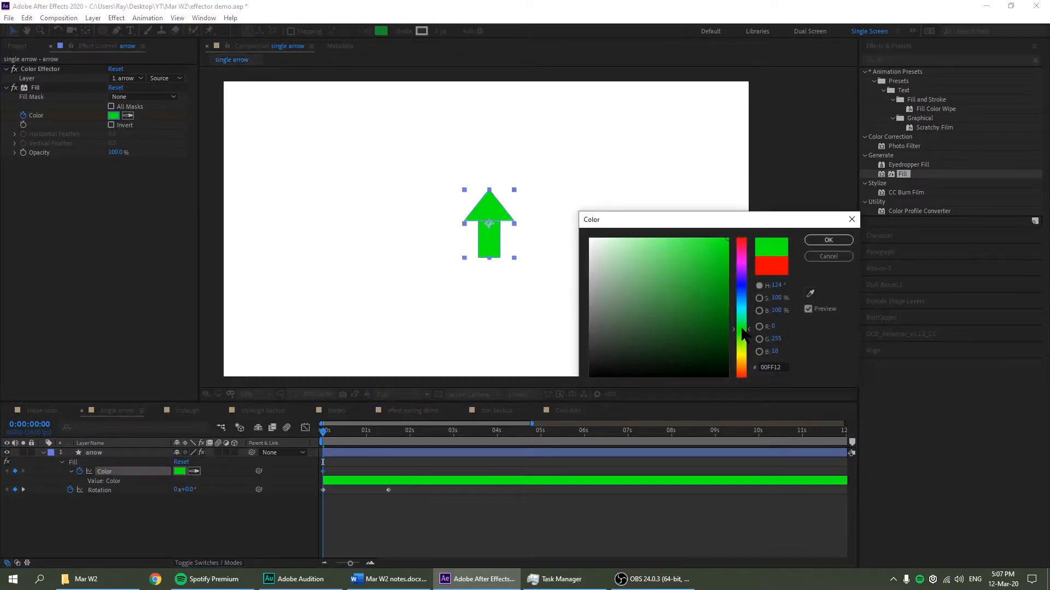
left_click(828, 240)
left_click(386, 432)
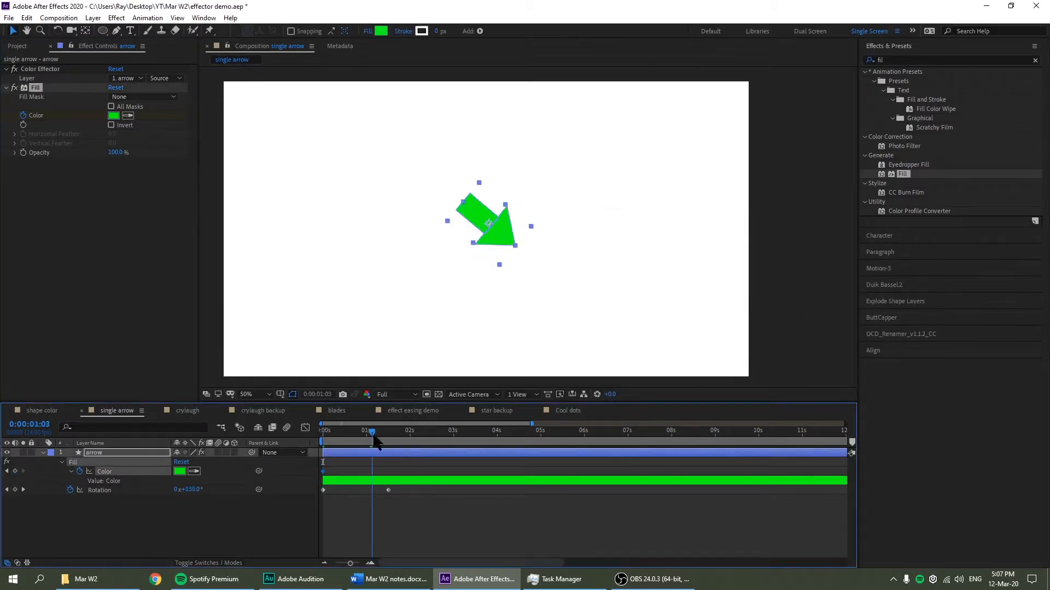
left_click(114, 116)
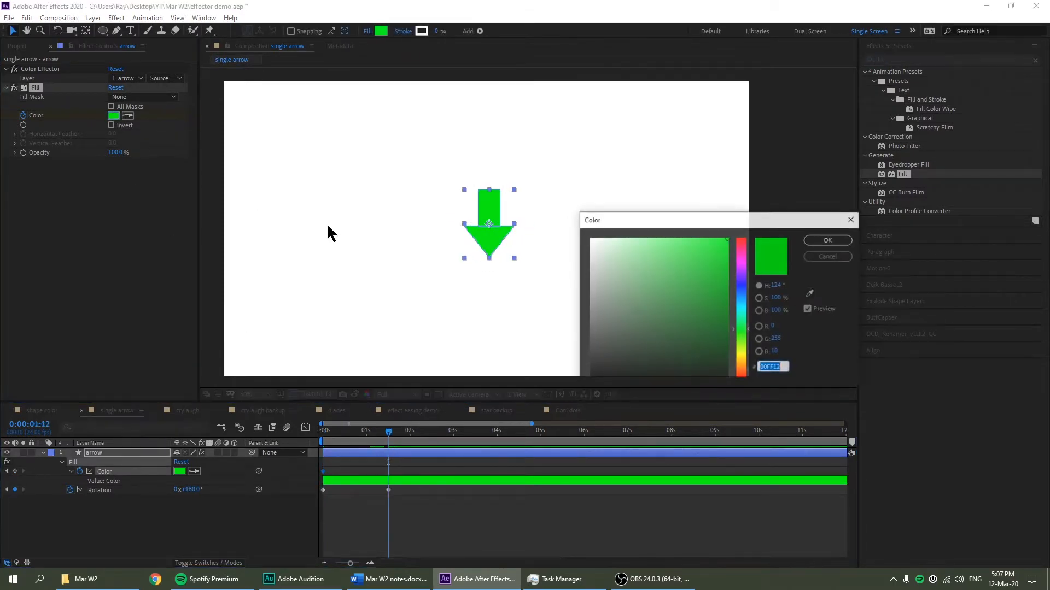
left_click_drag(741, 317, 741, 242)
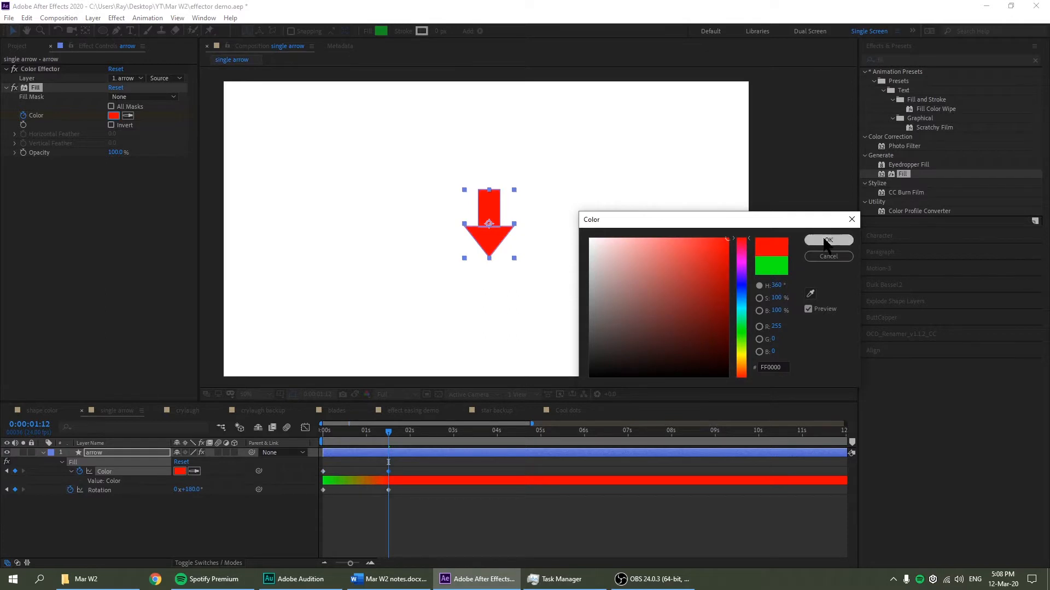
left_click(828, 240)
Preview the arrow's rotation and colour change, then bring up Duik Bassel's Automations tools
left_click_drag(388, 432, 295, 454)
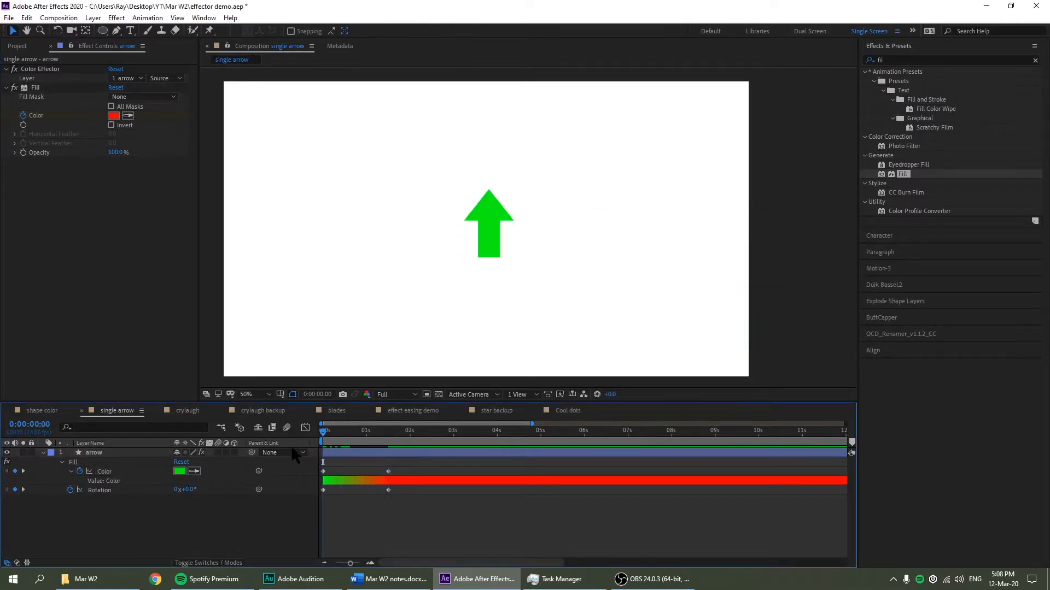
key("space")
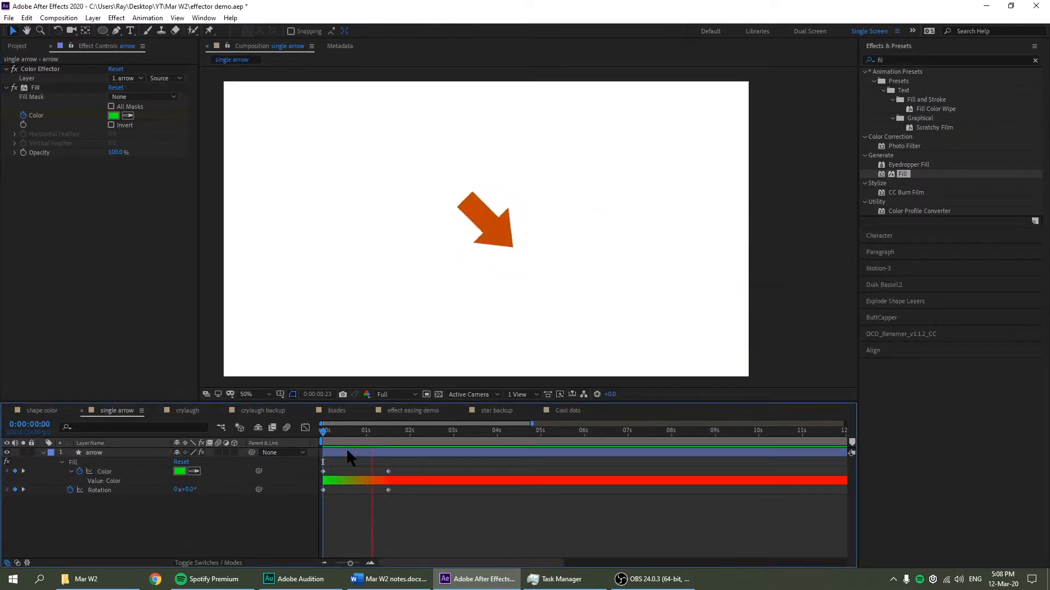
left_click_drag(384, 432, 312, 465)
left_click(122, 454)
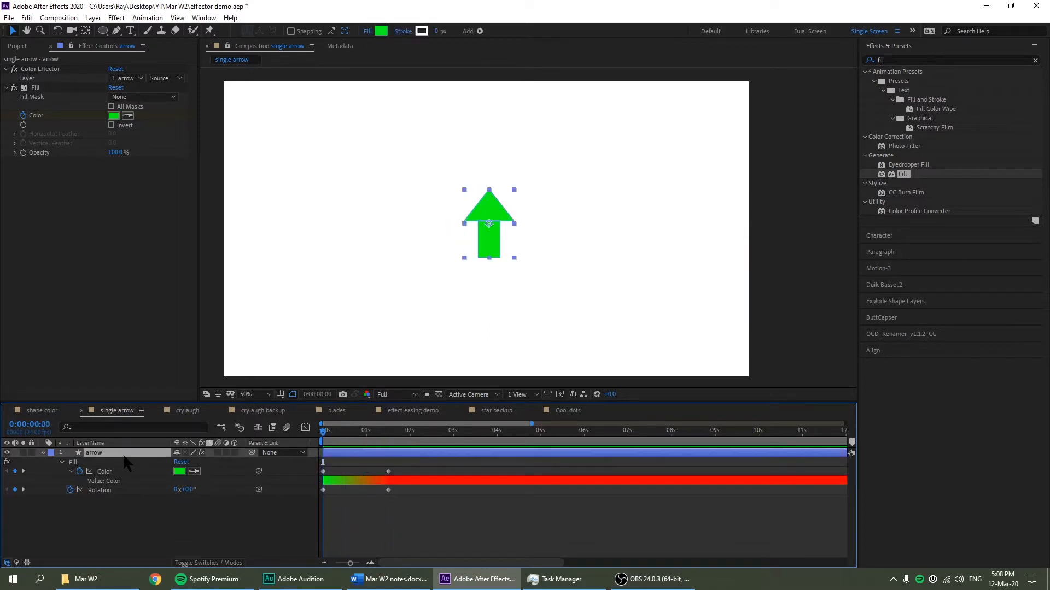
left_click(906, 288)
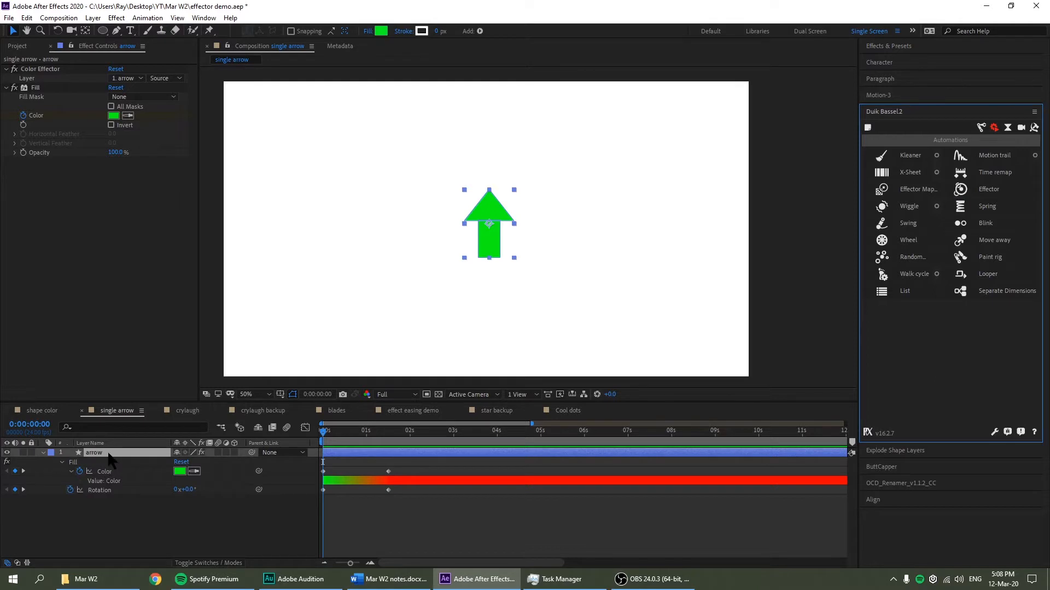
Add a Duik Effector driving the arrow's selected Color and Rotation keyframes
left_click(109, 453)
left_click_drag(426, 511, 319, 466)
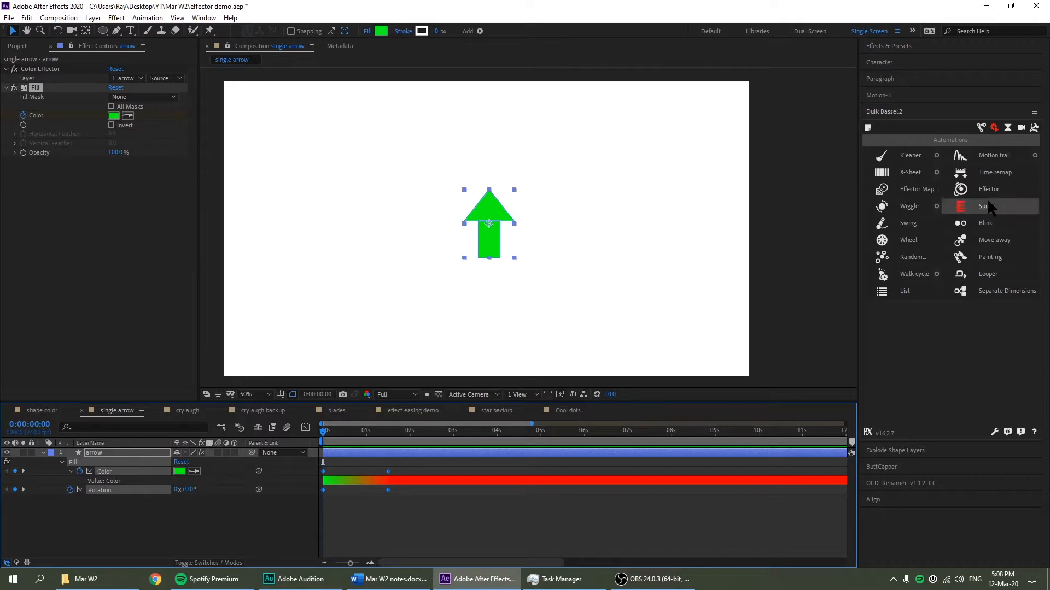
left_click(961, 189)
left_click_drag(413, 240, 412, 240)
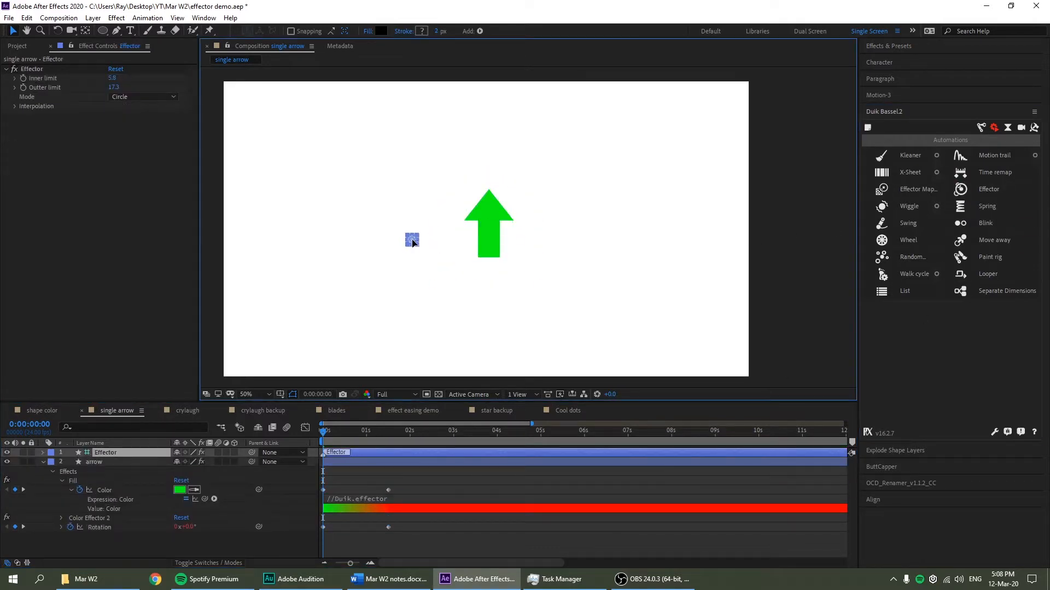
left_click(305, 180)
Set the Effector's Inner limit to 115.8 and sweep it past the arrow to test
mouse_move(114, 79)
left_mouse_down()
mouse_move(241, 80)
mouse_move(112, 91)
mouse_move(262, 91)
mouse_move(208, 90)
mouse_move(230, 91)
left_mouse_up()
left_click_drag(438, 268, 343, 223)
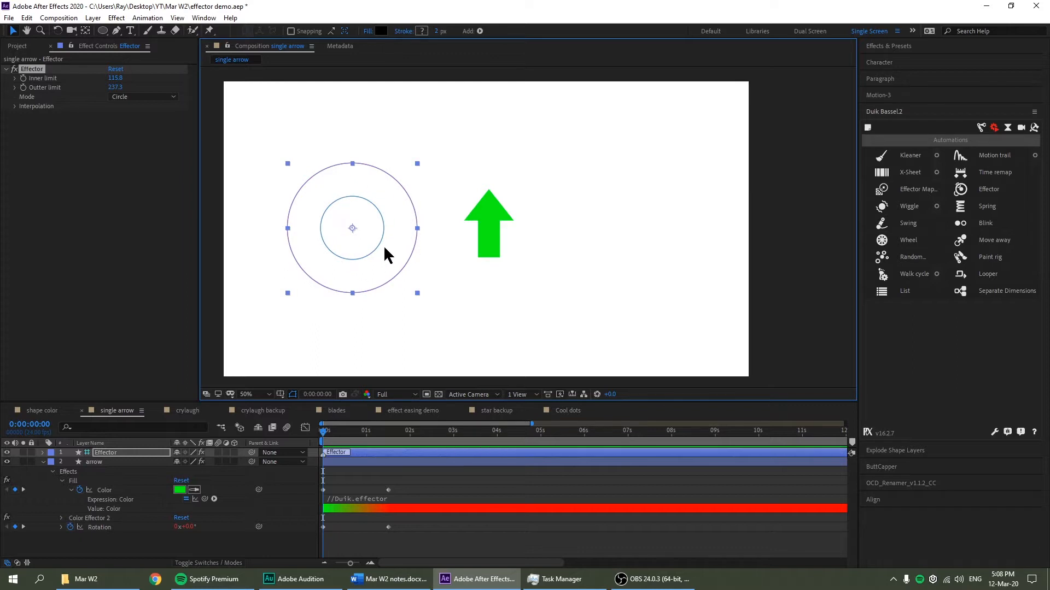
left_click_drag(384, 253, 417, 255)
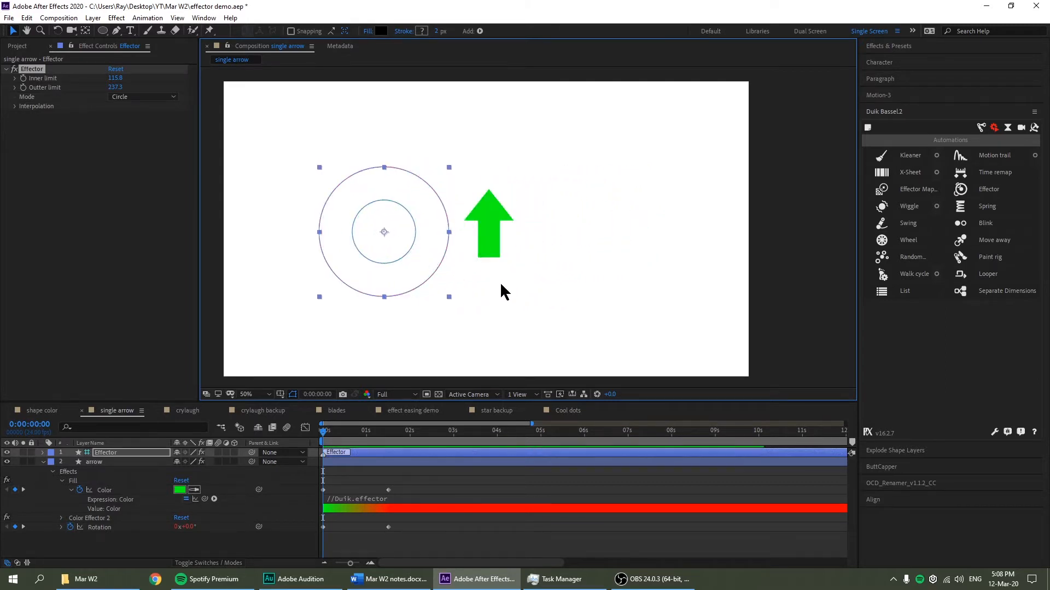
left_click(41, 412)
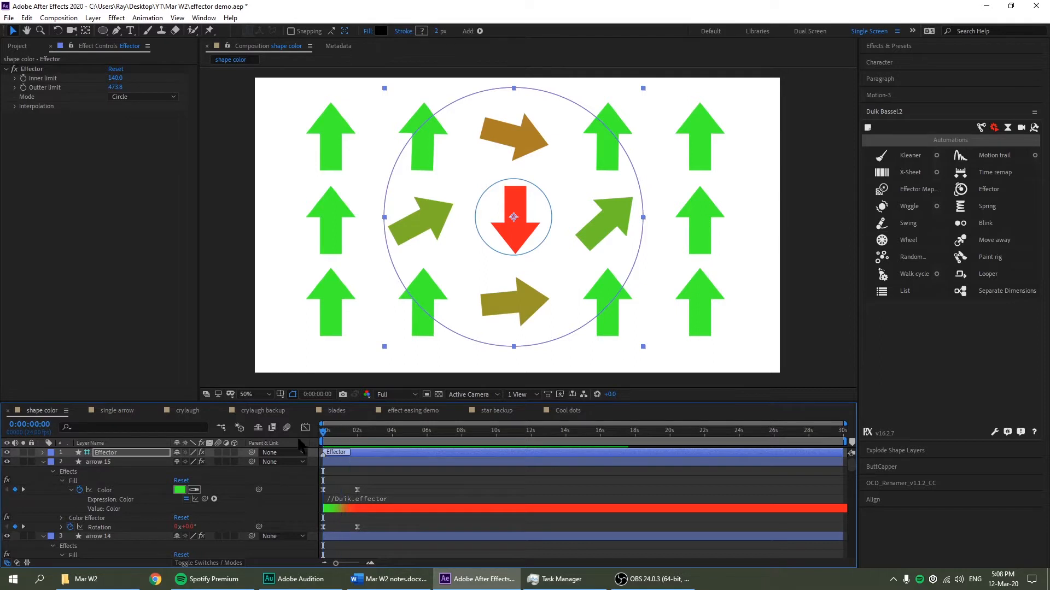
Move the shape color Effector across the arrow grid to test its effect
left_click(15, 106)
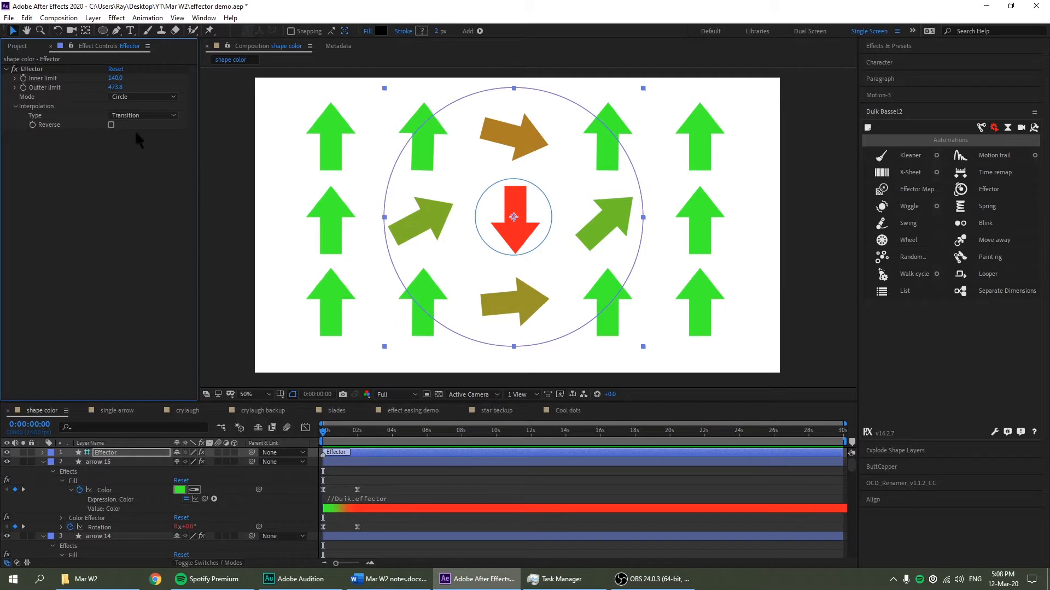
left_click(15, 106)
left_click_drag(569, 265, 601, 257)
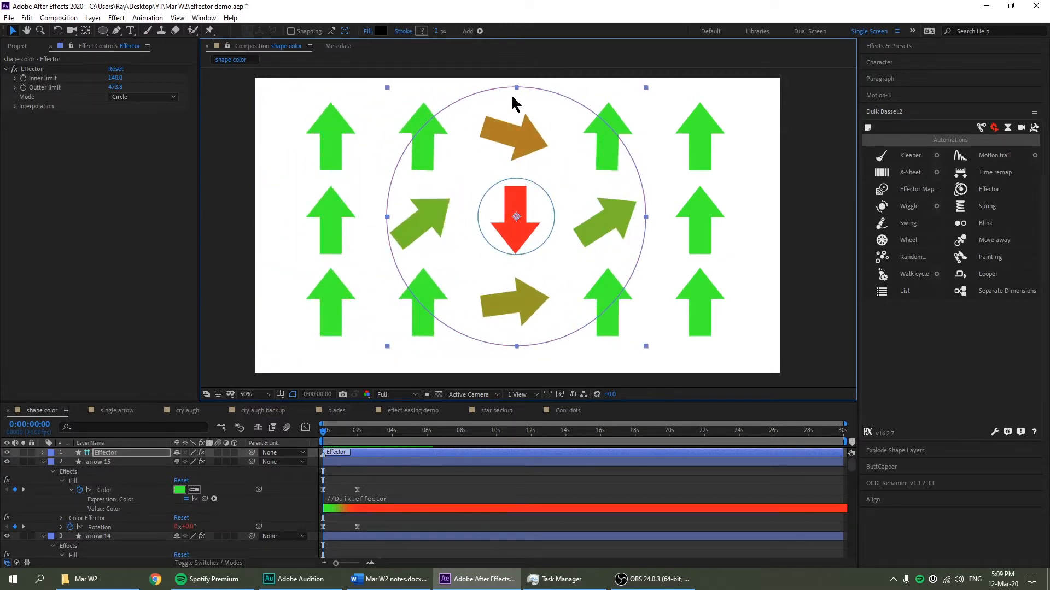
left_click_drag(559, 229, 557, 232)
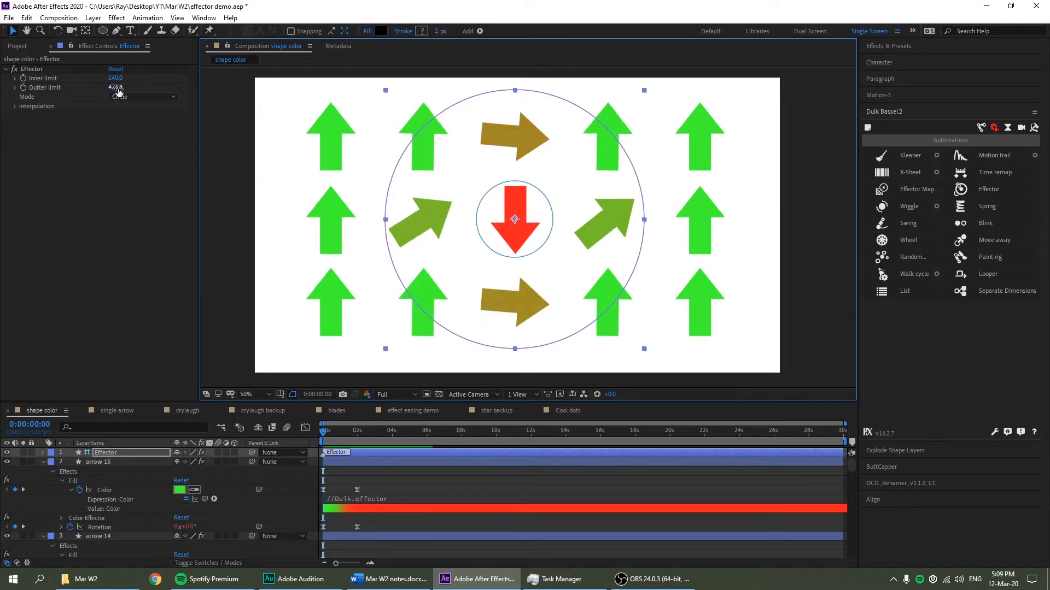
Enlarge the Effector's Outter and Inner limits so more arrows turn red
mouse_move(115, 87)
left_mouse_down()
mouse_move(135, 93)
mouse_move(117, 85)
left_mouse_up()
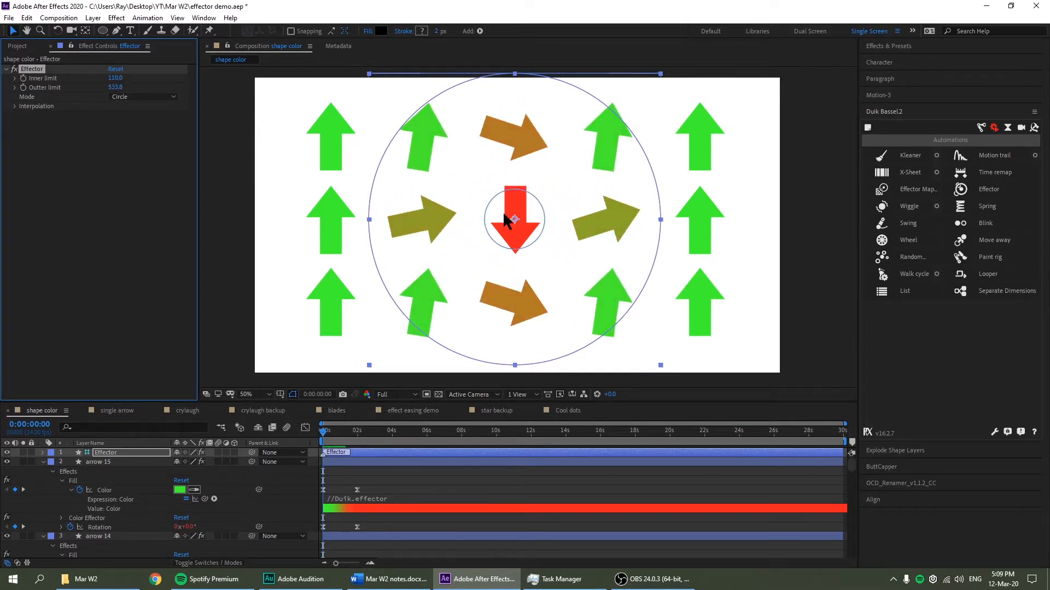
mouse_move(115, 88)
left_mouse_down()
mouse_move(126, 88)
mouse_move(107, 78)
left_mouse_up()
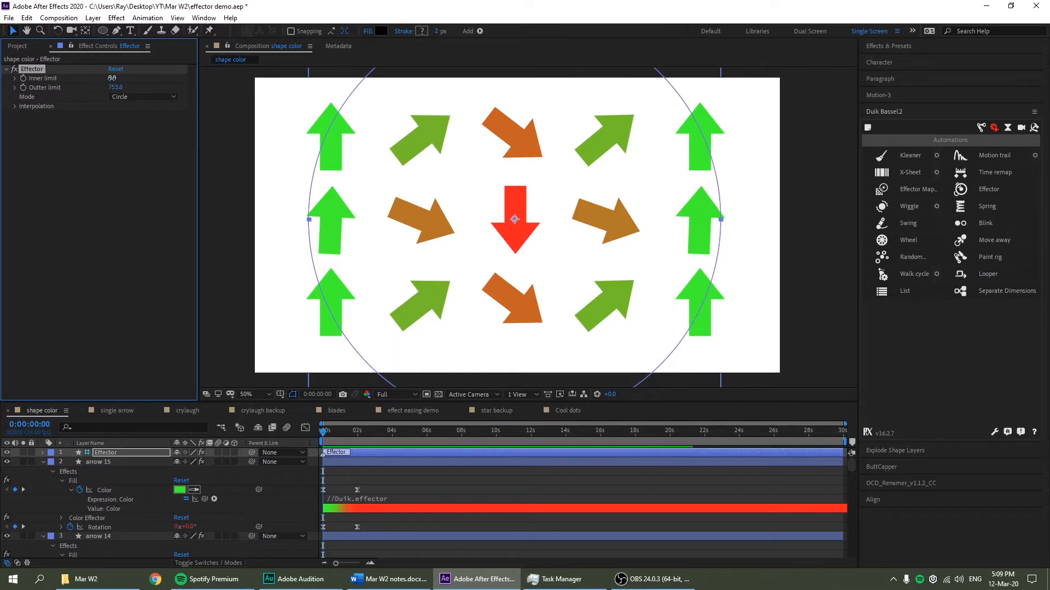
left_click_drag(112, 78, 177, 106)
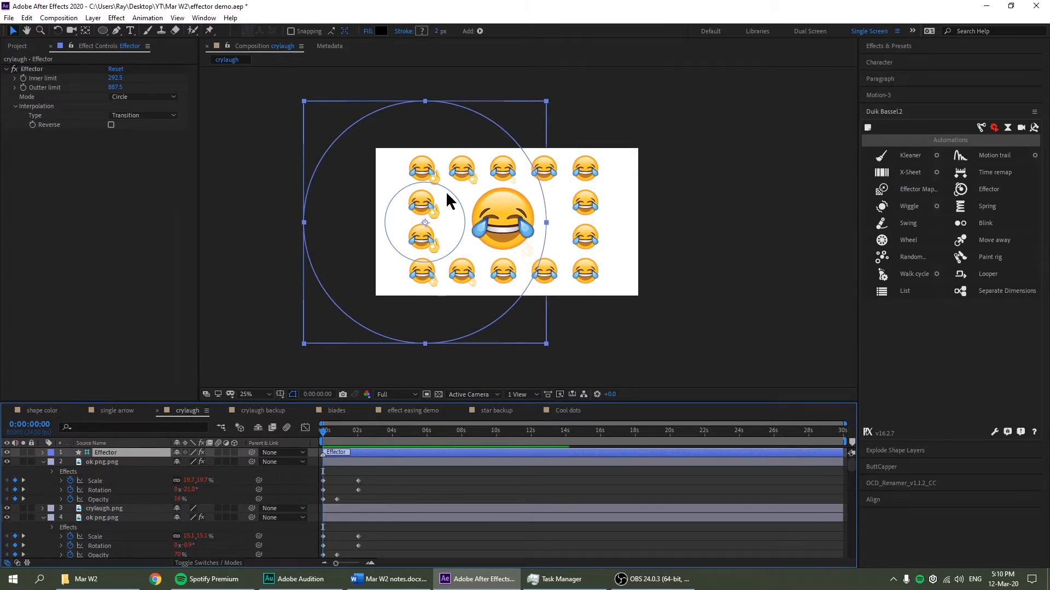
Move the Effector around the emojis, then switch to the crylaugh backup comp
scroll(571, 238, "up", 2)
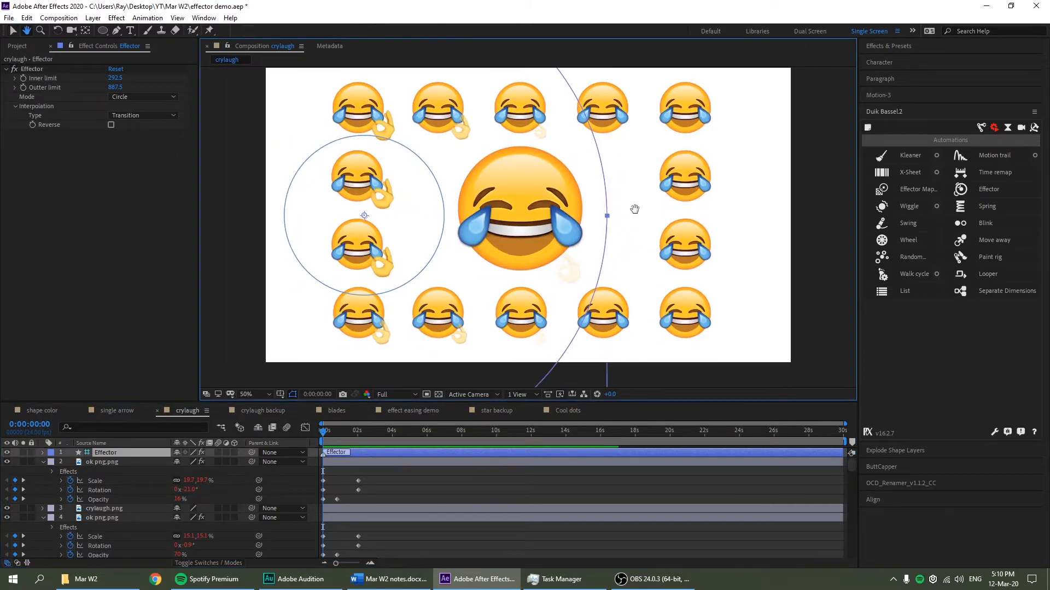
left_click_drag(371, 243, 647, 166)
left_click_drag(742, 224, 632, 254)
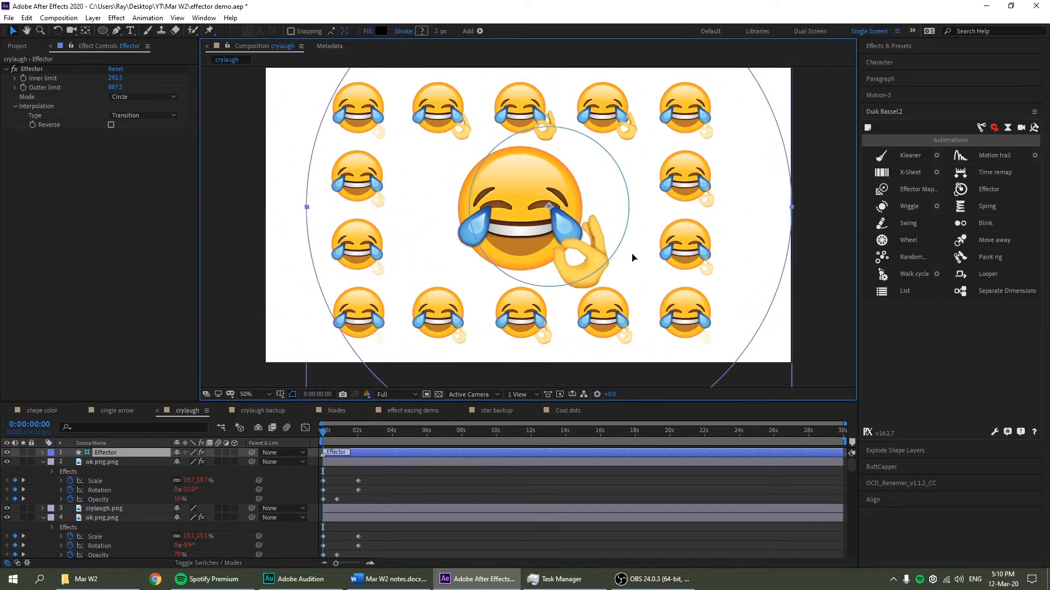
left_click(263, 410)
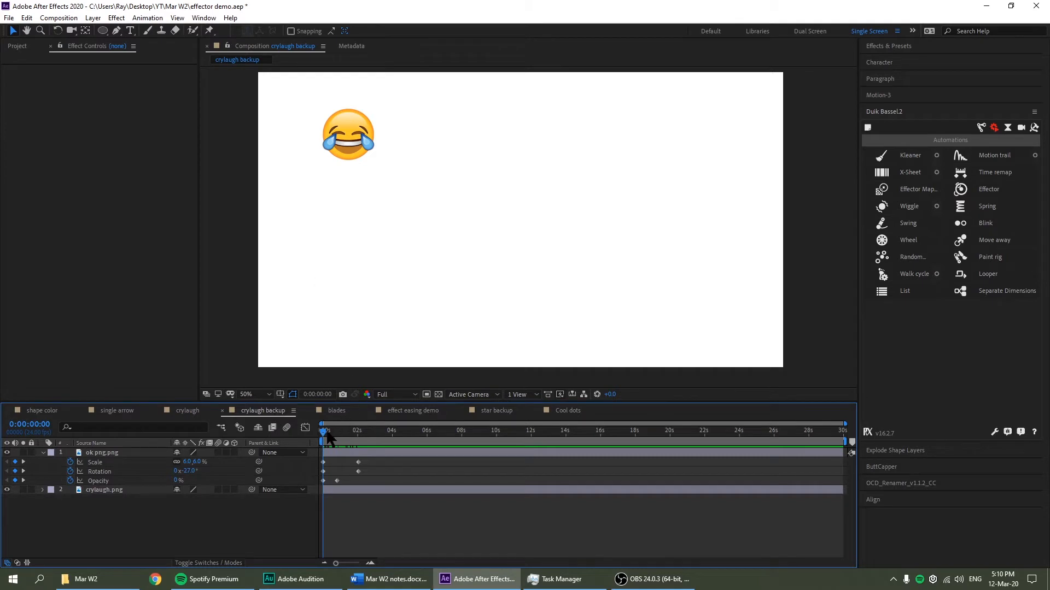
mouse_move(328, 437)
left_mouse_down()
mouse_move(356, 435)
mouse_move(323, 436)
left_mouse_up()
key("period")
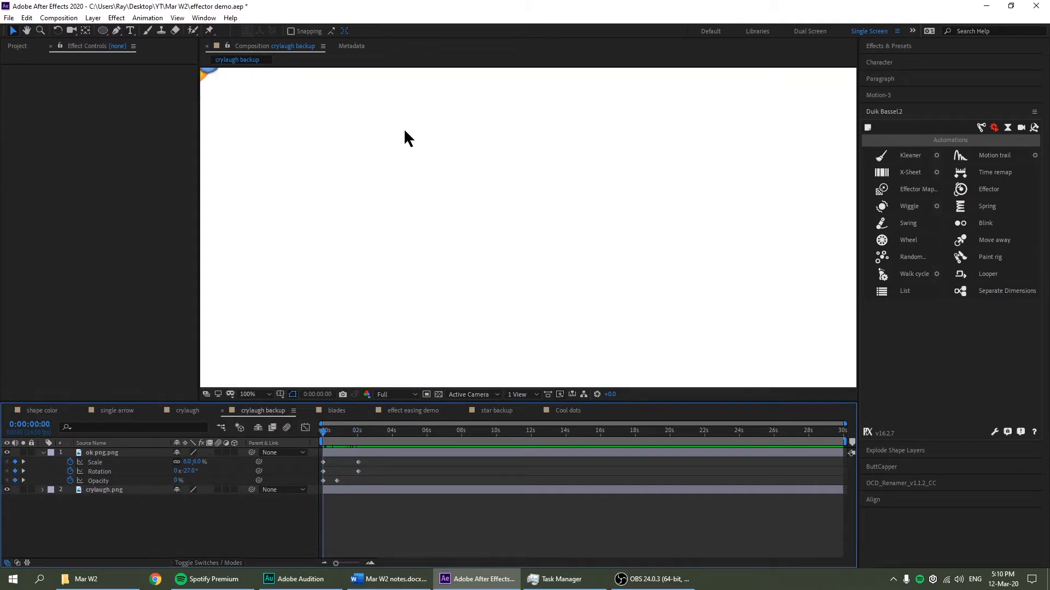
left_click_drag(480, 175, 713, 340)
scroll(442, 208, "up", 1)
left_click_drag(569, 196, 719, 206)
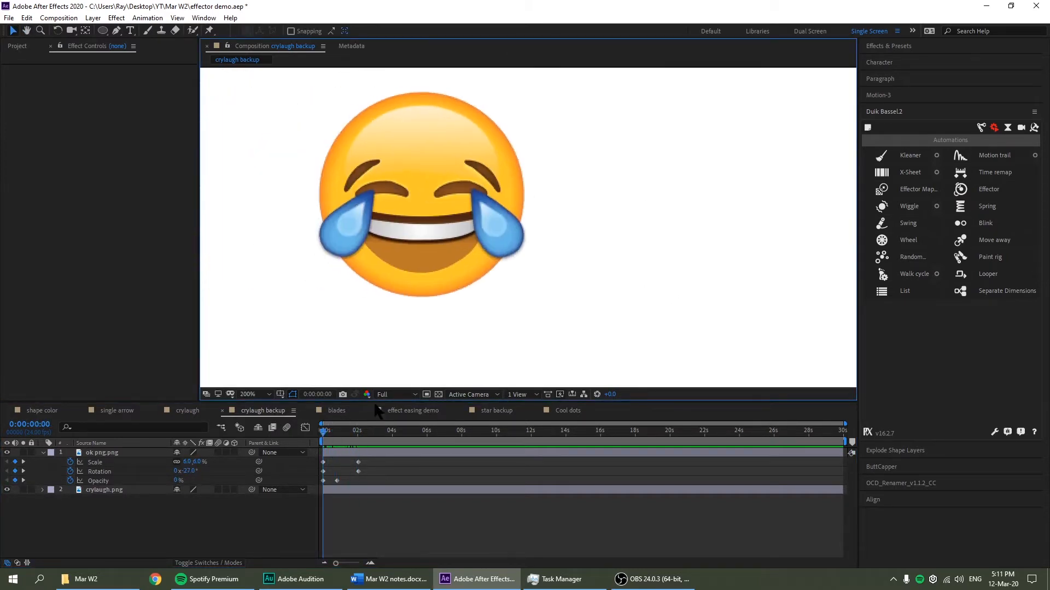
left_click(104, 490)
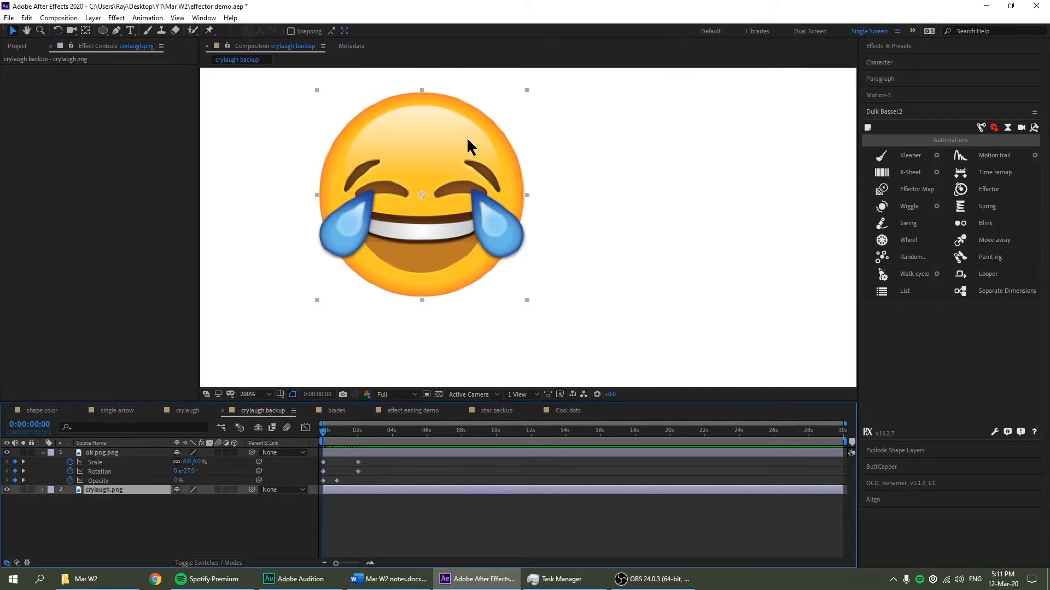
mouse_move(467, 137)
left_mouse_down()
mouse_move(469, 82)
mouse_move(499, 143)
mouse_move(475, 143)
mouse_move(455, 123)
mouse_move(447, 135)
left_mouse_up()
left_click(379, 435)
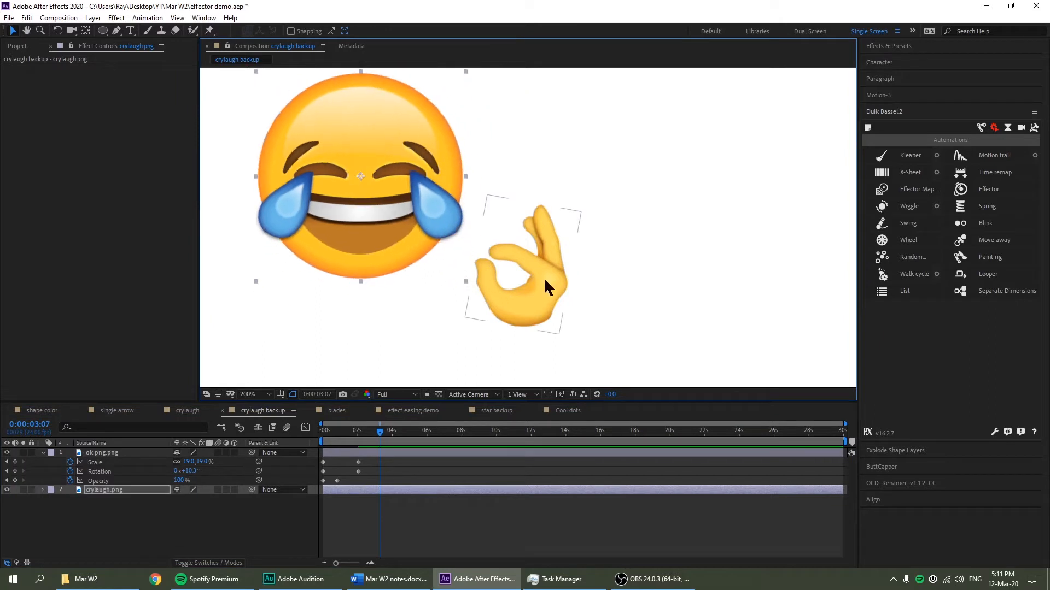
key("ctrl+z")
left_click_drag(355, 442, 316, 444)
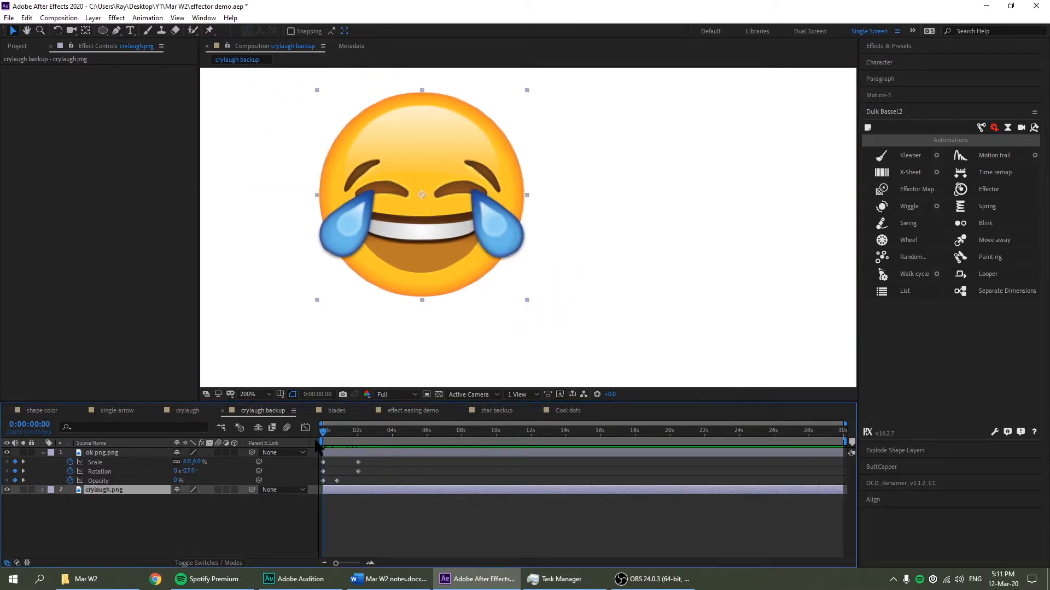
left_click(120, 481)
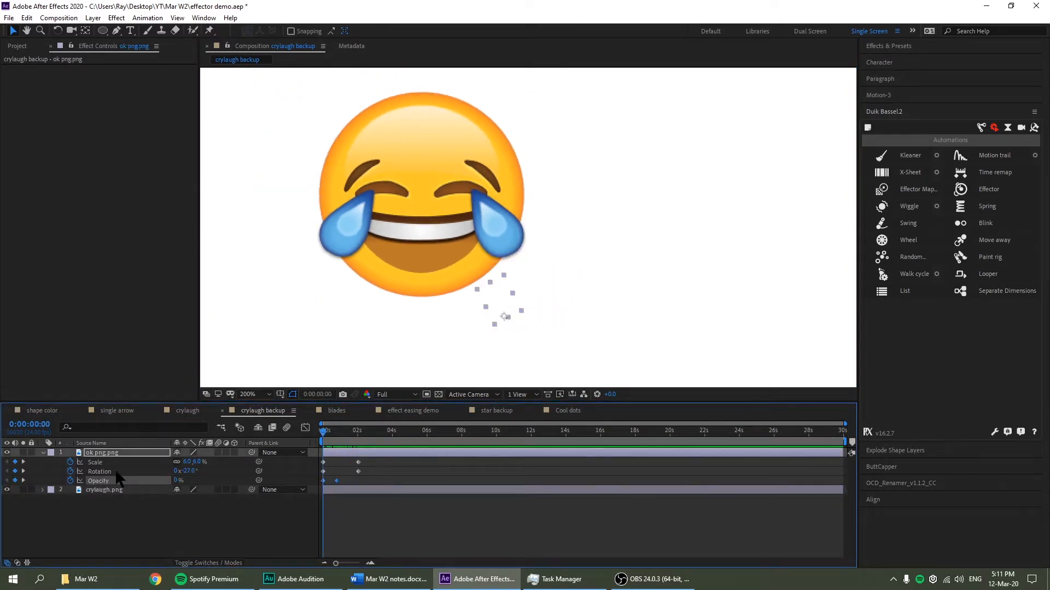
left_click(116, 472)
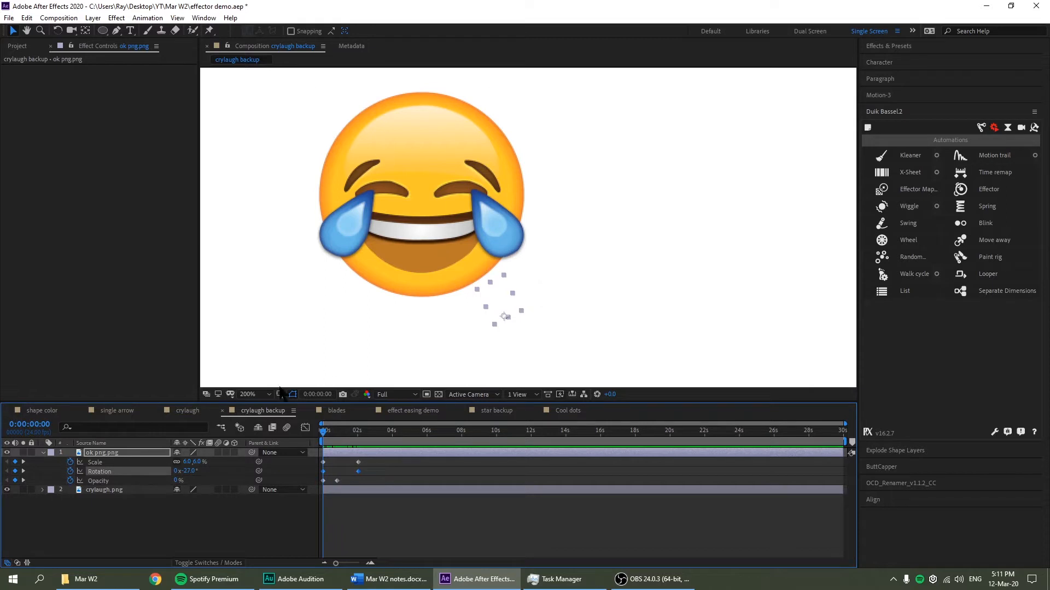
left_click(133, 463)
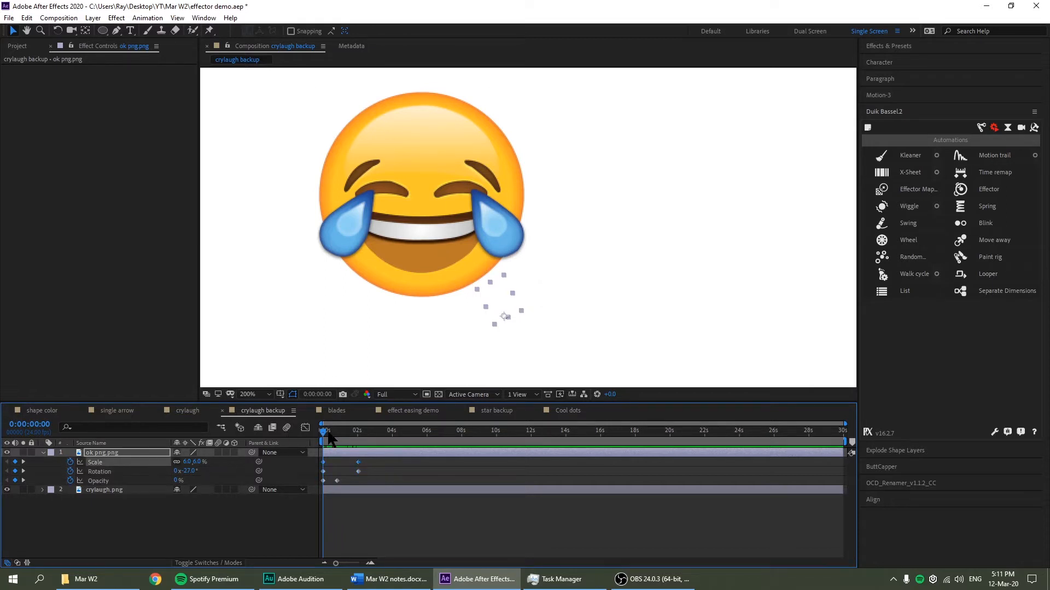
left_click(331, 432)
left_click_drag(332, 436, 358, 438)
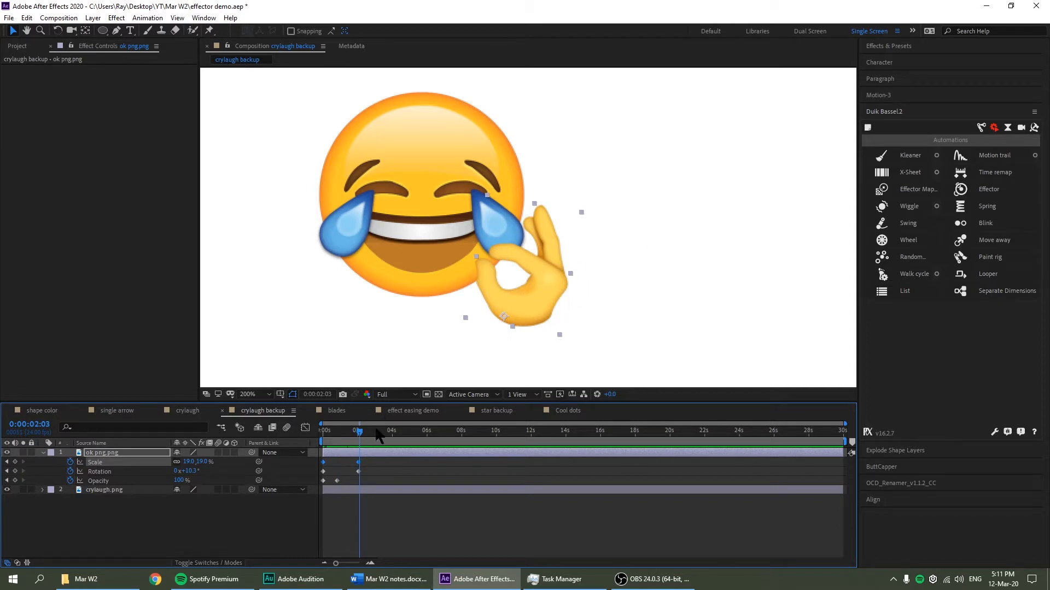
left_click_drag(358, 435, 311, 441)
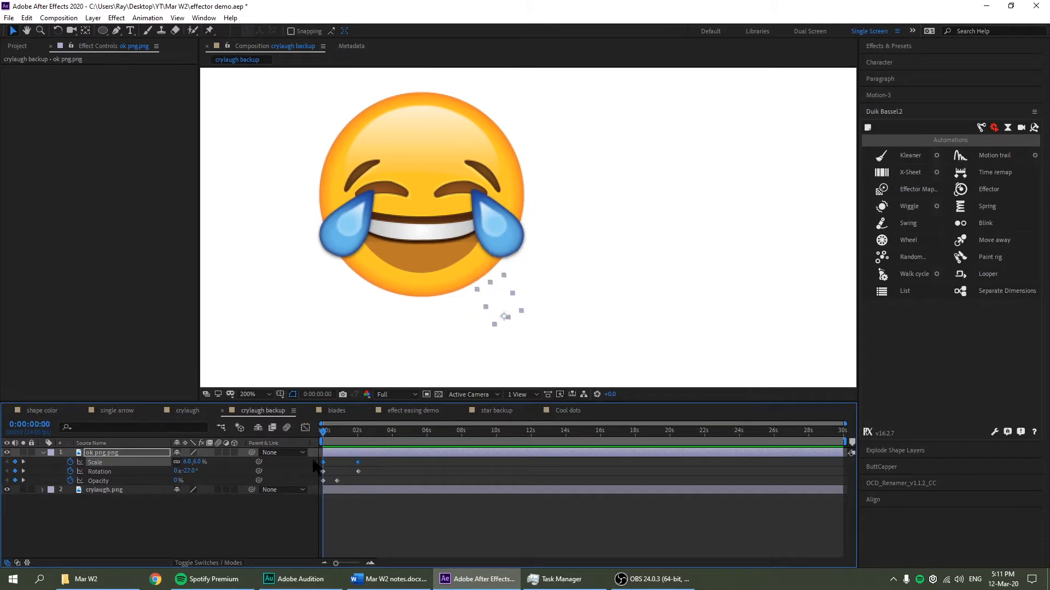
In the crylaugh comp, try Ping Pong interpolation on the Effector, then revert to Transition
left_click(188, 411)
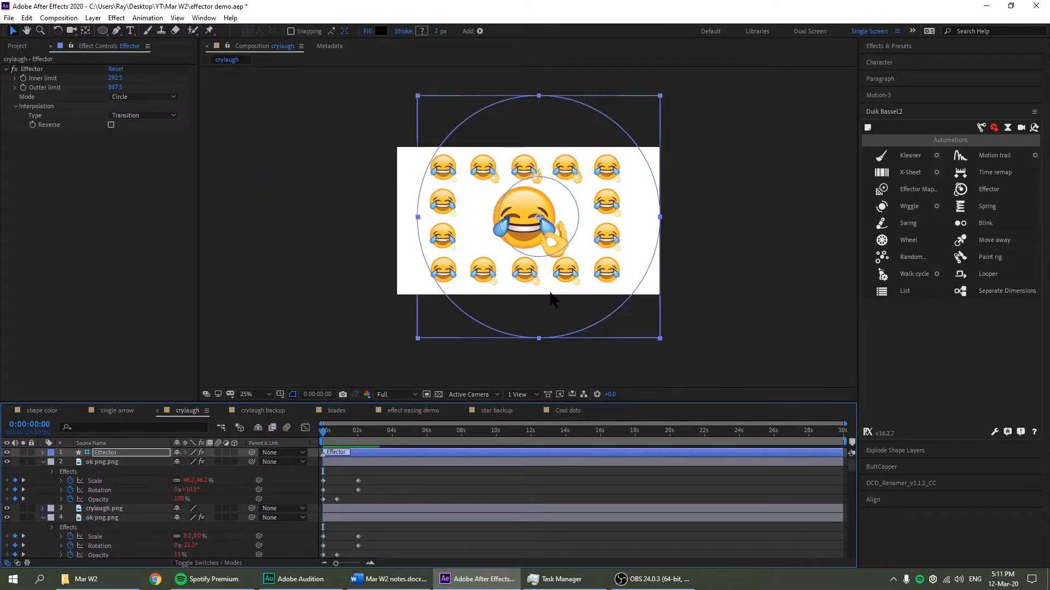
left_click(136, 115)
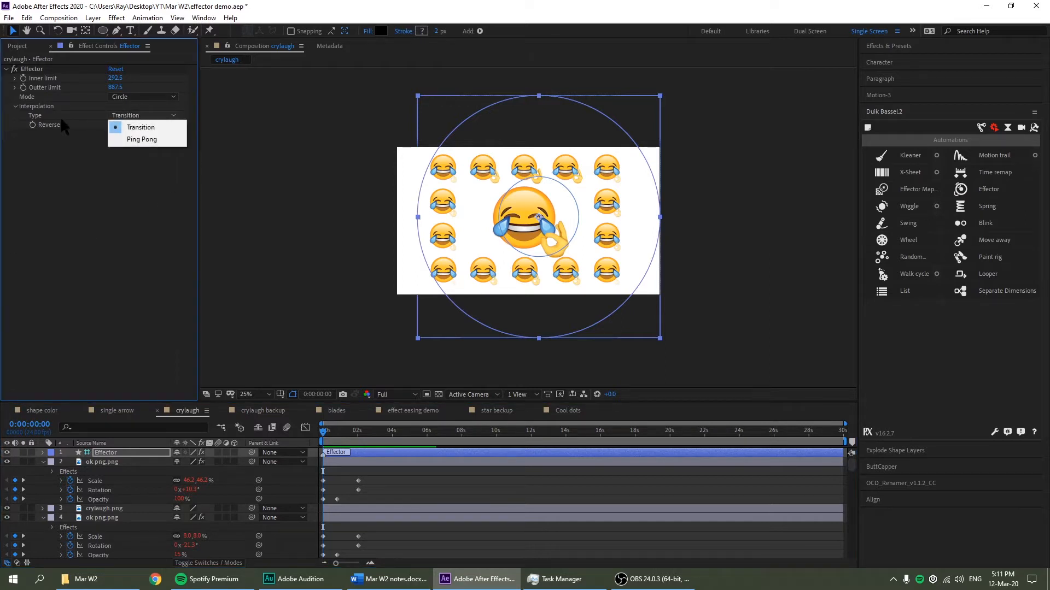
left_click(141, 140)
left_click_drag(615, 244, 552, 233)
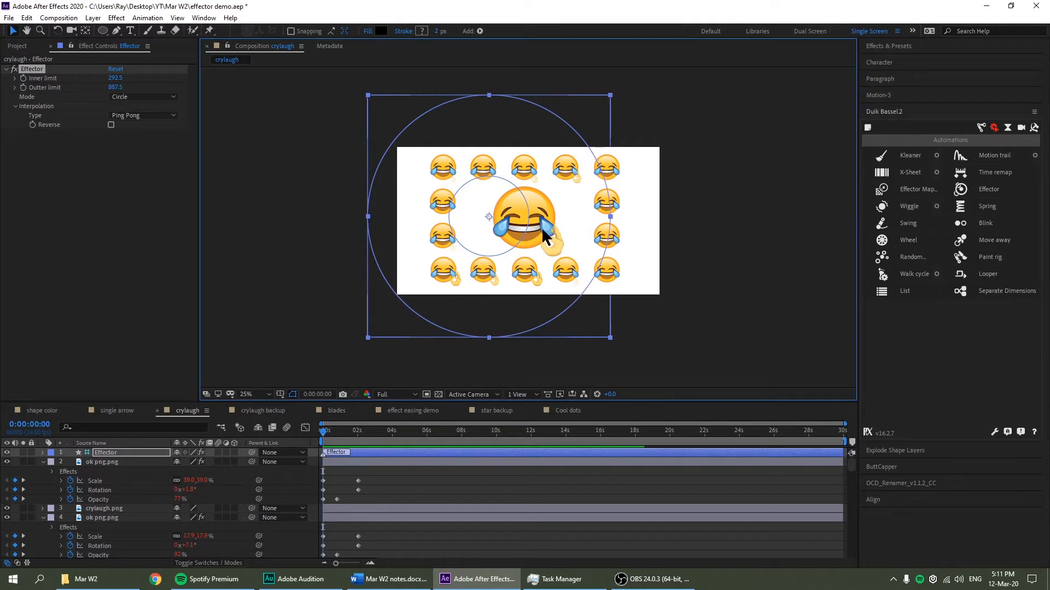
left_click(161, 116)
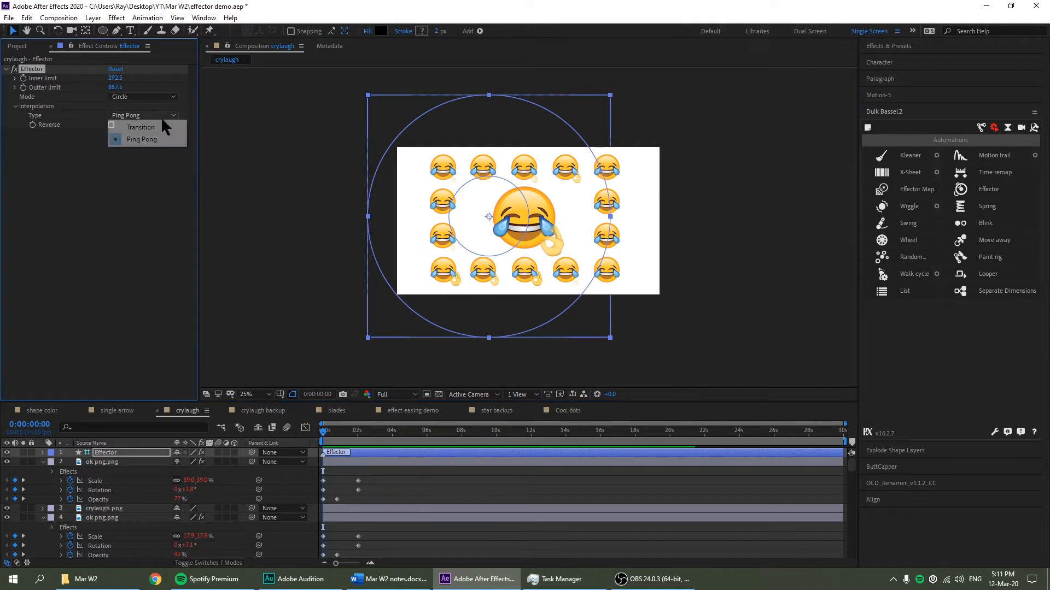
left_click(159, 127)
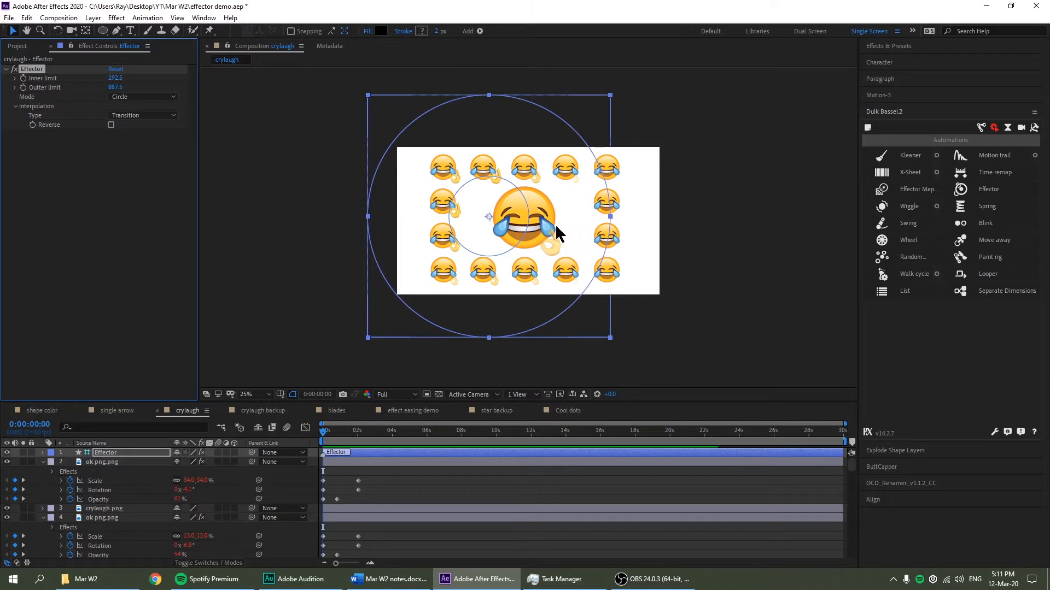
Reduce the Effector's outer limit to 567.5 while positioning it near the emoji grid
left_click_drag(556, 224, 429, 186)
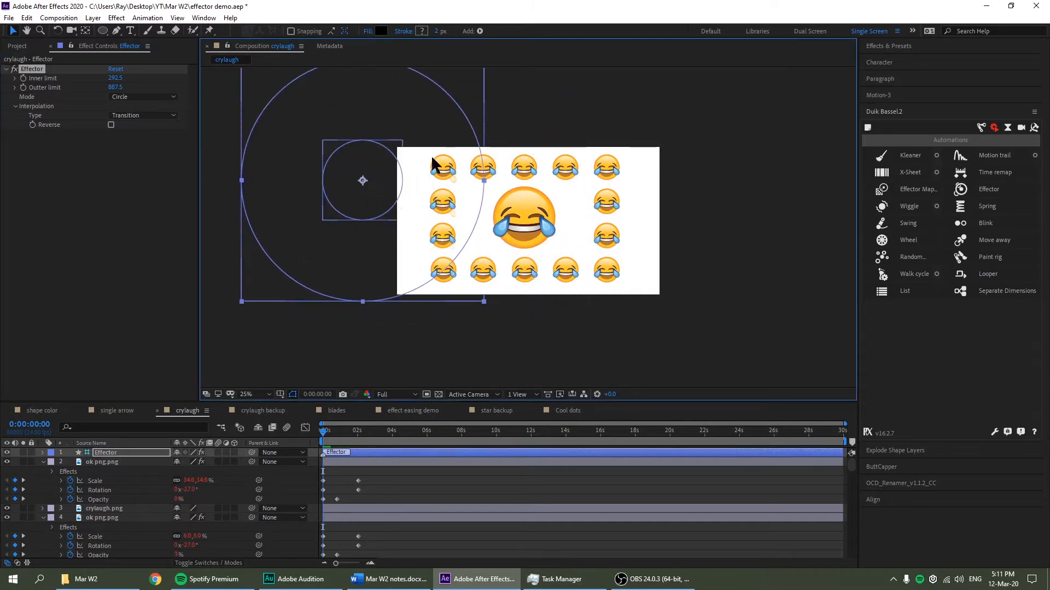
scroll(498, 159, "up", 2)
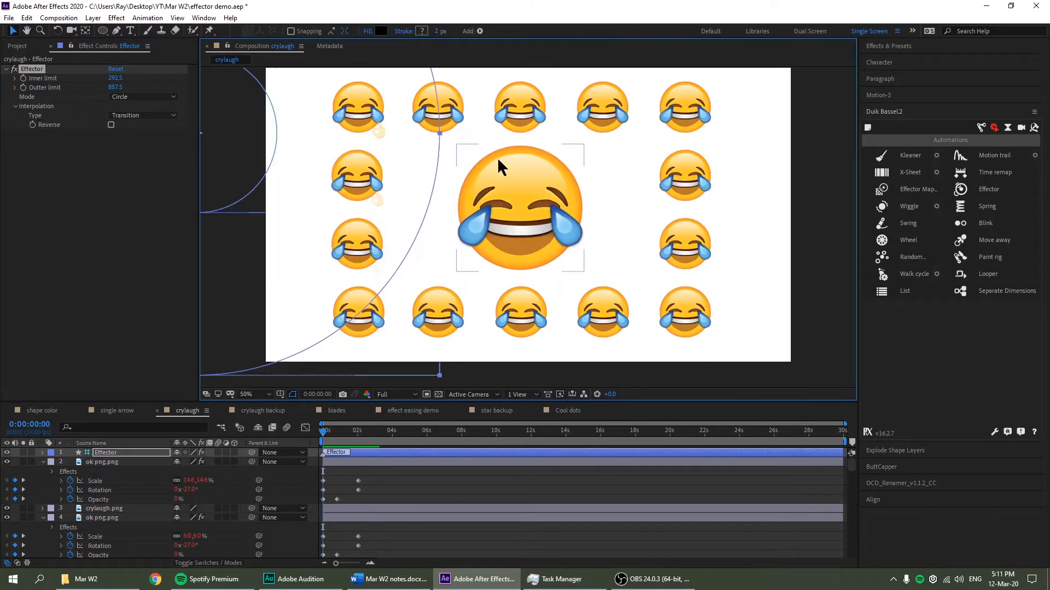
left_click_drag(539, 168, 621, 264)
left_click_drag(340, 222, 373, 213)
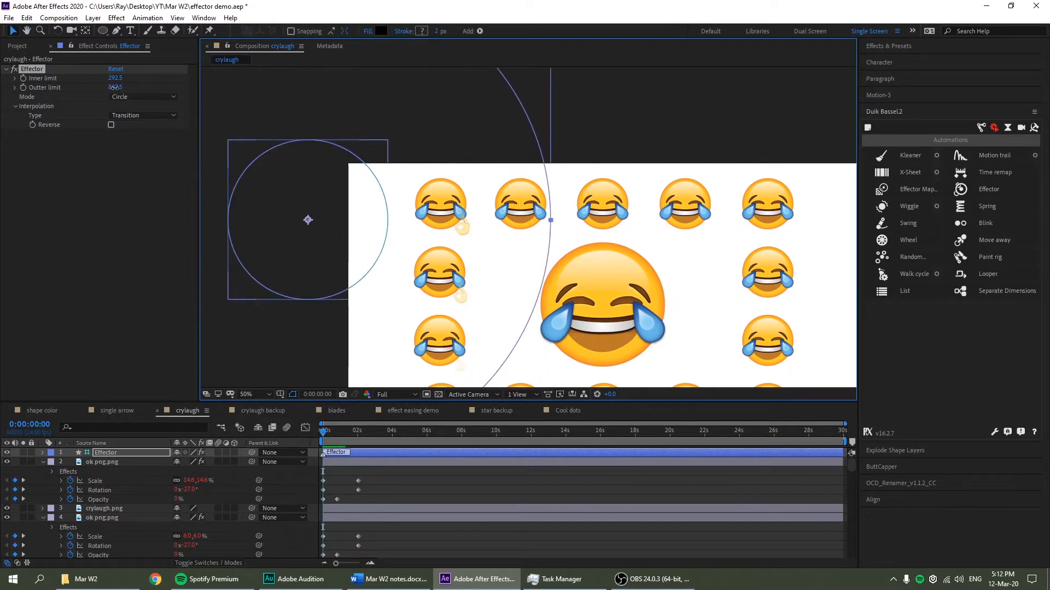
left_click_drag(117, 88, 99, 87)
left_click(336, 236)
Drag the Effector rightward along the top row of emojis
left_click_drag(336, 239, 464, 214)
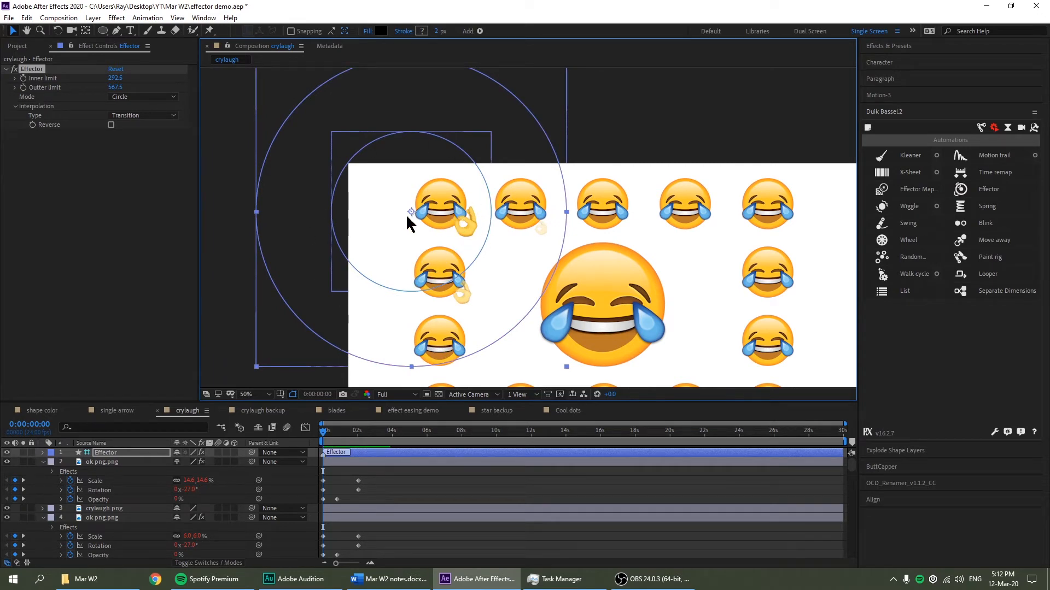
left_click_drag(384, 220, 425, 218)
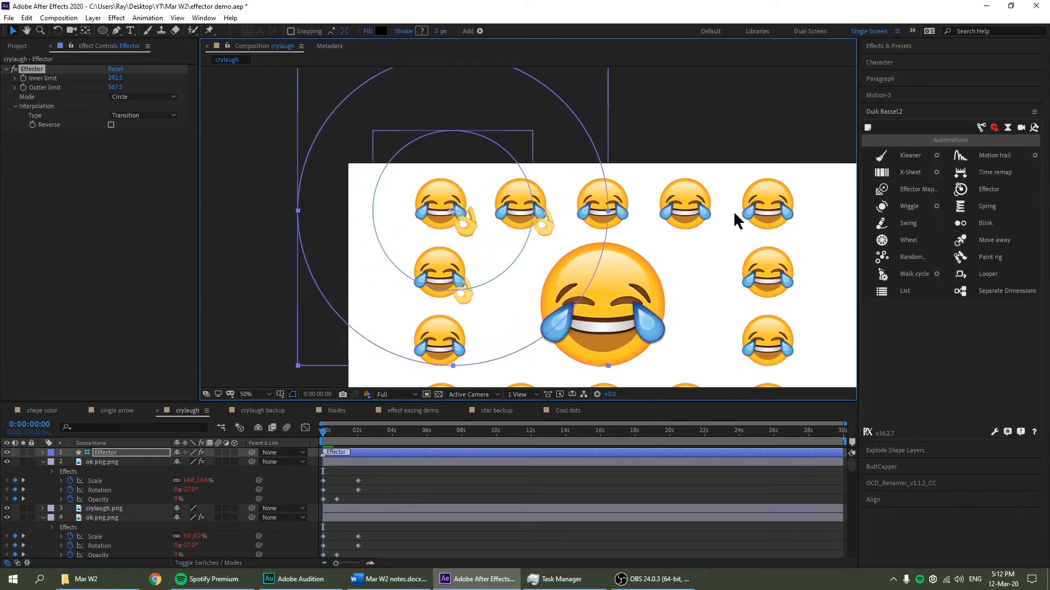
left_click_drag(756, 214, 689, 210)
left_click_drag(446, 232, 555, 225)
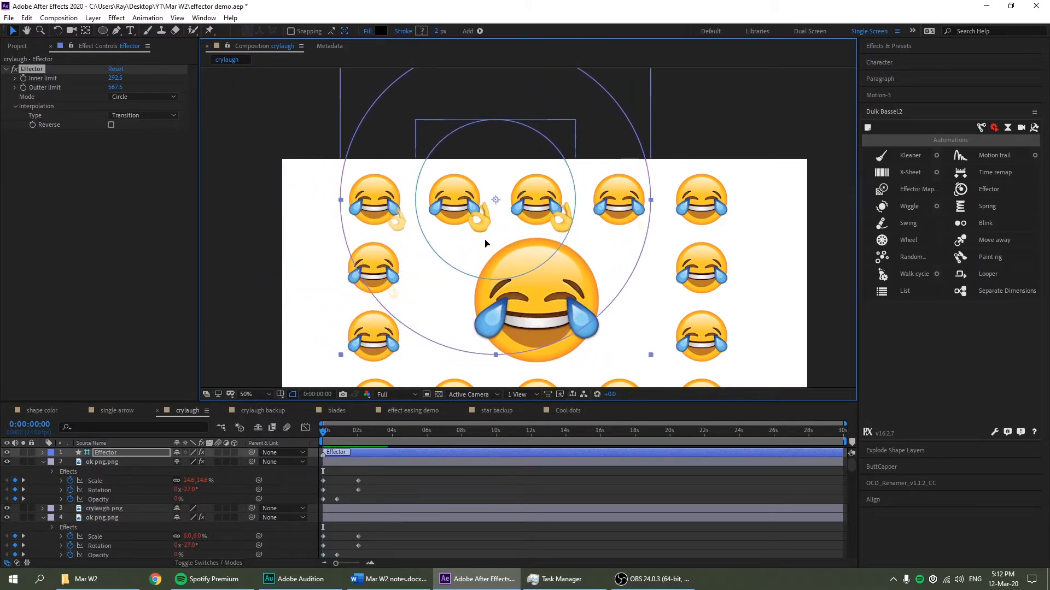
left_click_drag(486, 243, 516, 261)
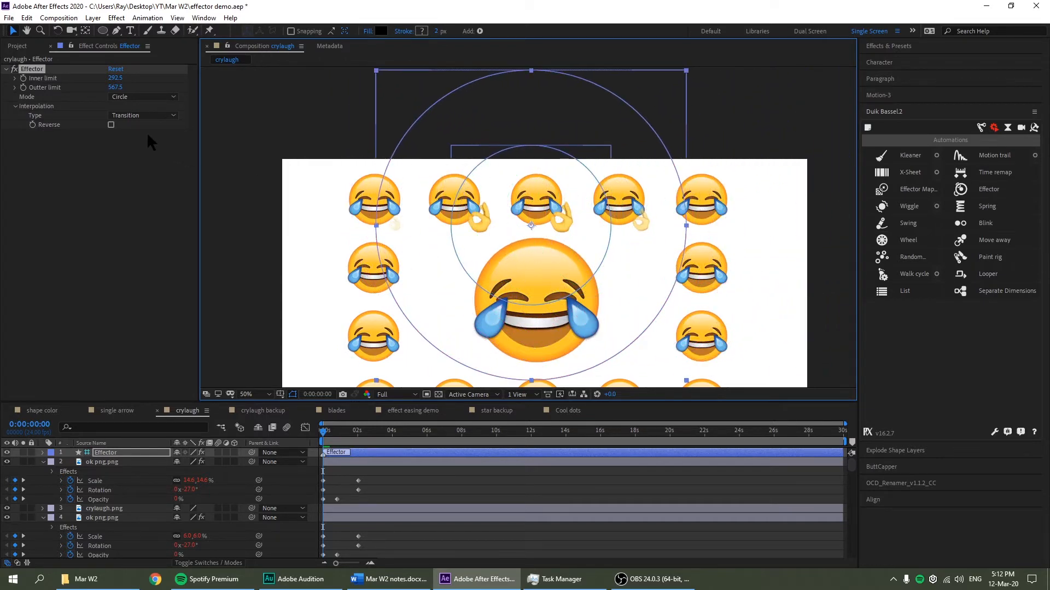
left_click(144, 116)
Set the Effector's interpolation to Ping Pong and position it over the emoji grid
left_click(134, 137)
scroll(576, 268, "down", 1)
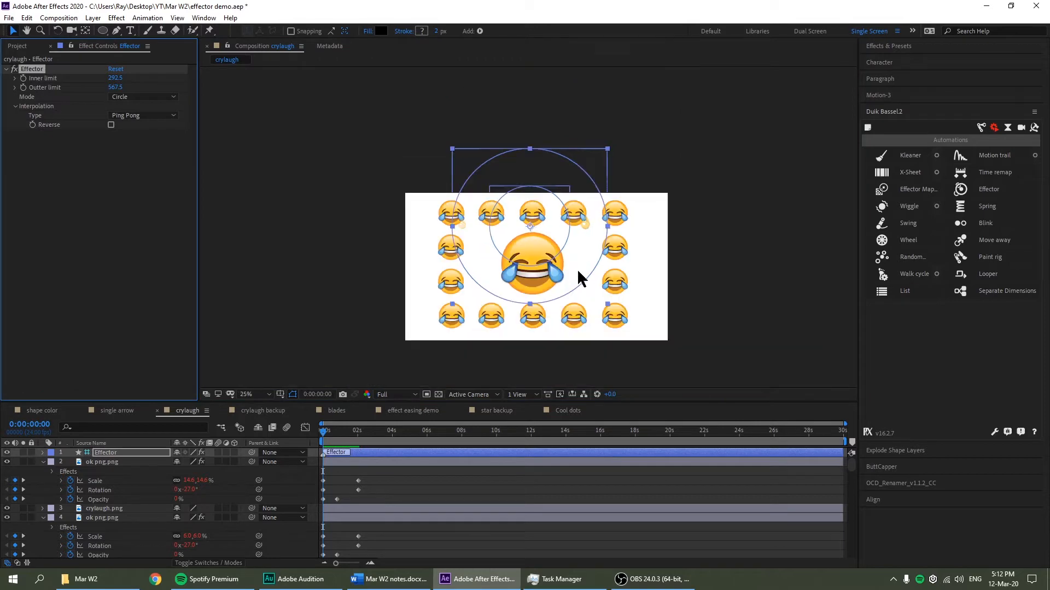
left_click_drag(575, 255, 555, 217)
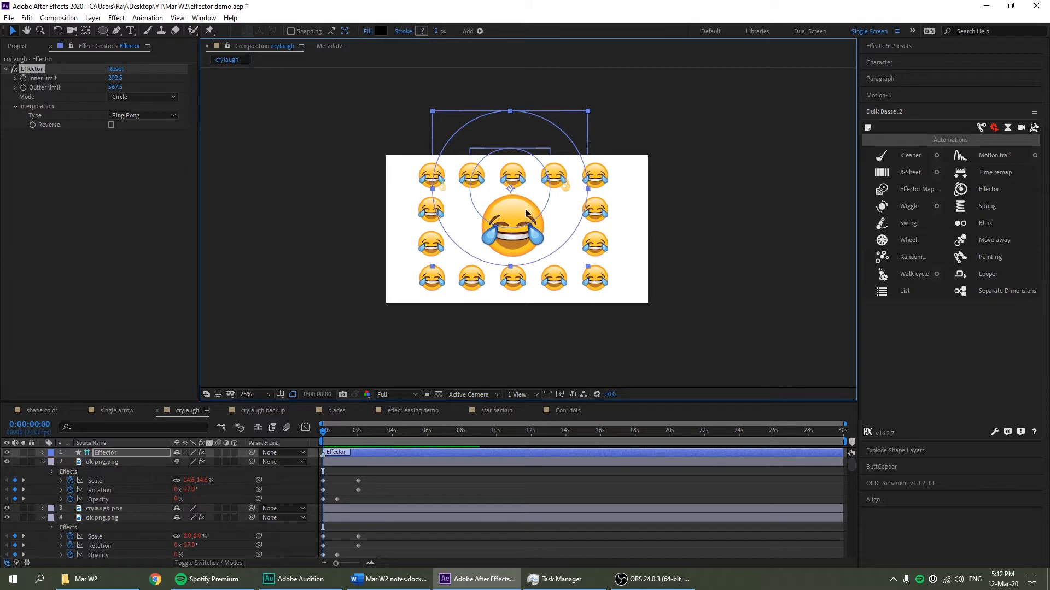
left_click_drag(531, 199, 502, 215)
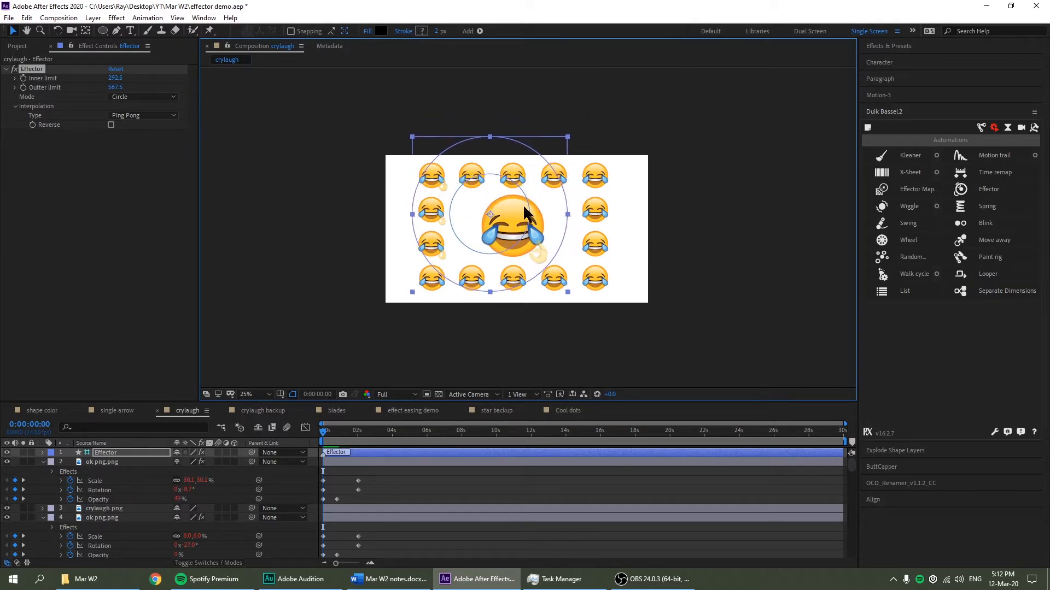
left_click_drag(522, 199, 517, 205)
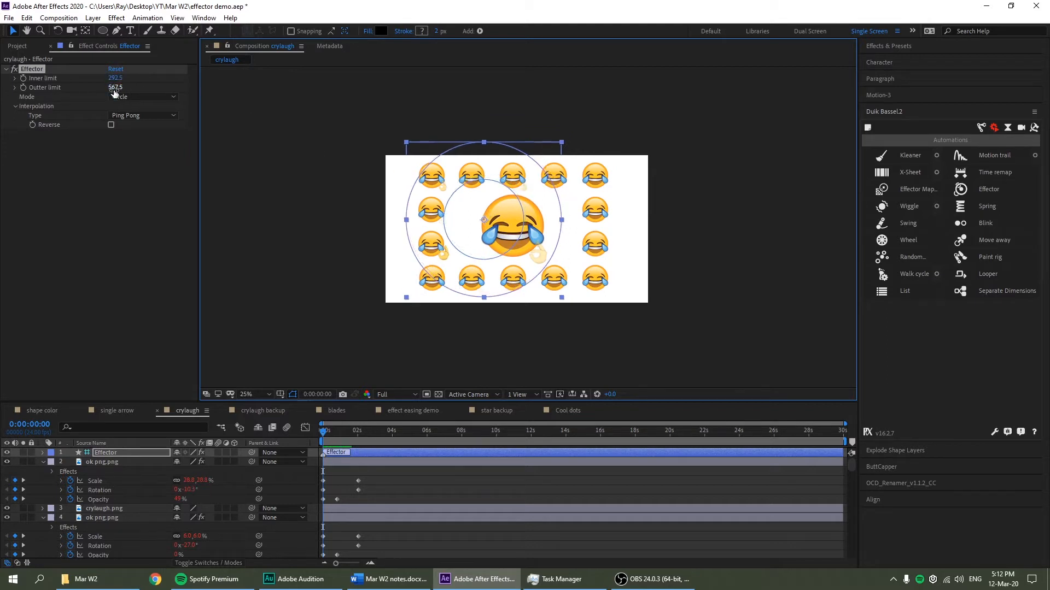
Widen the outer limit to 607.5 and move the Effector to the grid's left edge
mouse_move(114, 92)
left_mouse_down()
mouse_move(98, 78)
mouse_move(124, 78)
left_mouse_up()
scroll(534, 236, "up", 2)
left_click_drag(550, 205, 361, 228)
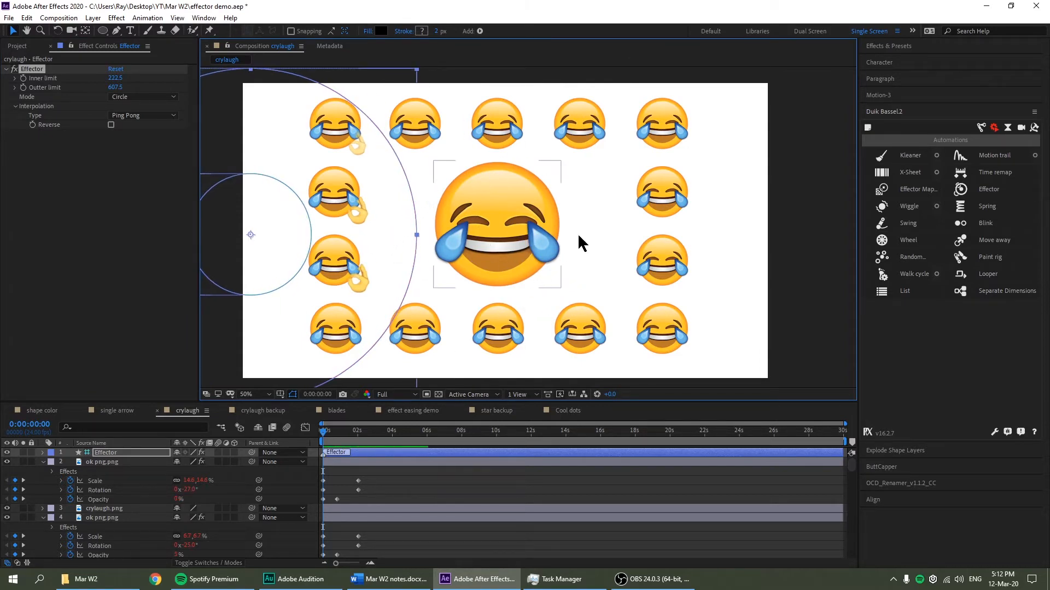
Drag the Effector in stages from the left side onto the grid's right-hand column
left_click_drag(272, 252, 469, 265)
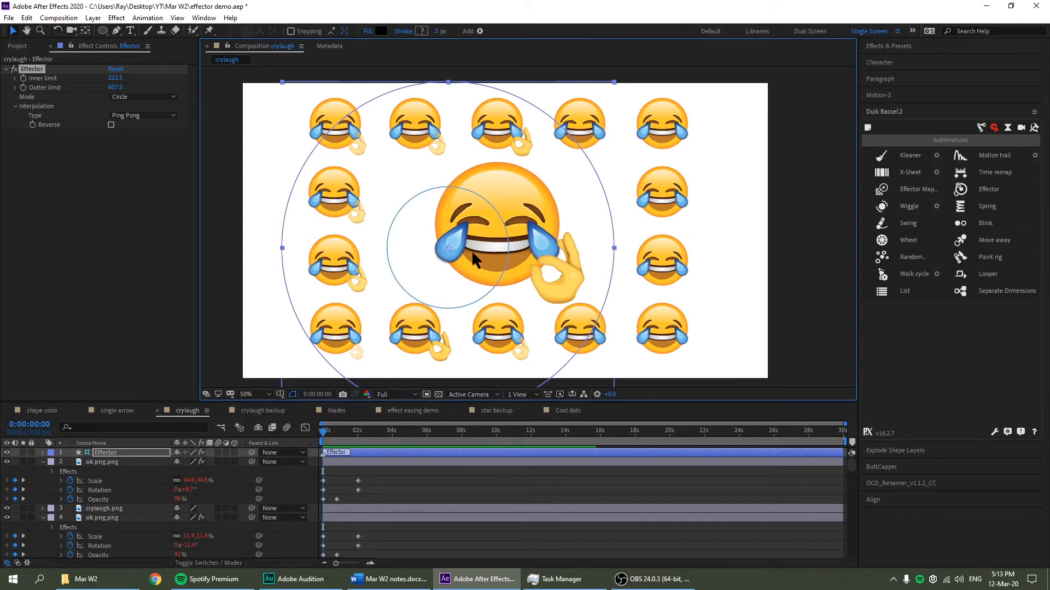
left_click_drag(441, 269, 519, 228)
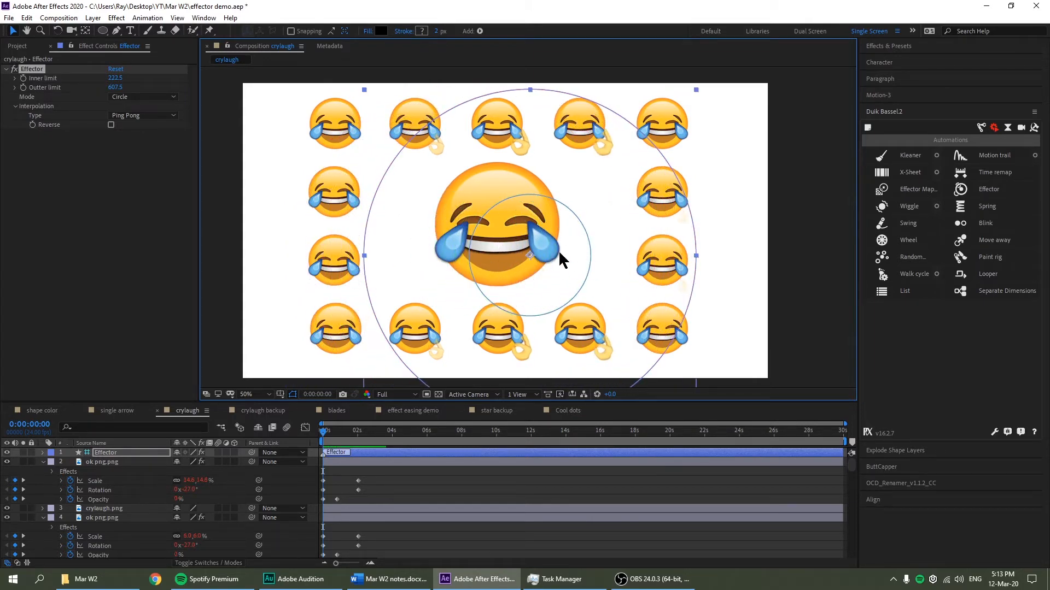
left_click_drag(507, 272, 631, 281)
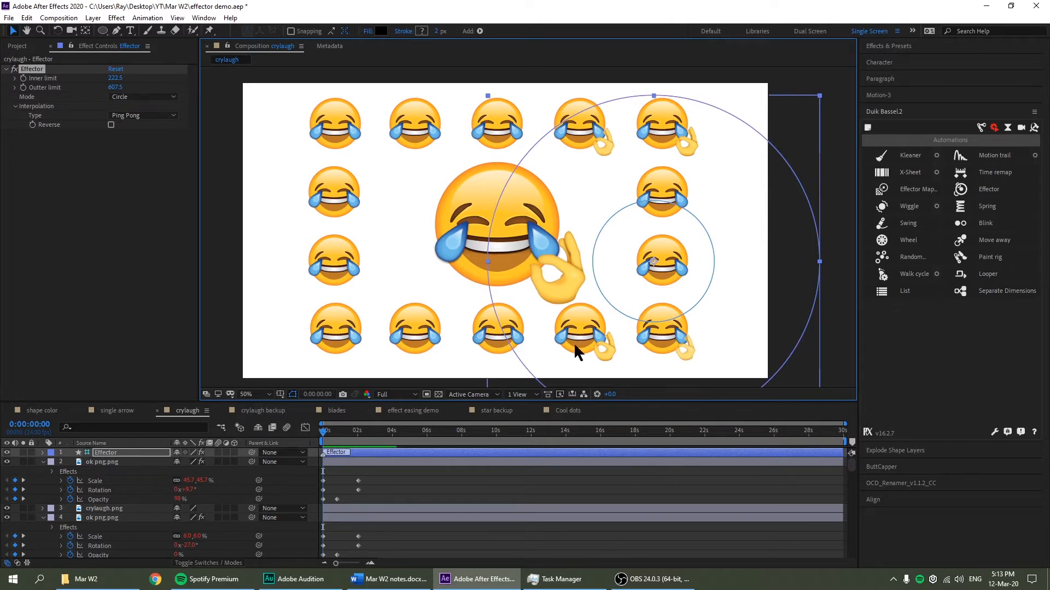
left_click_drag(626, 247, 692, 245)
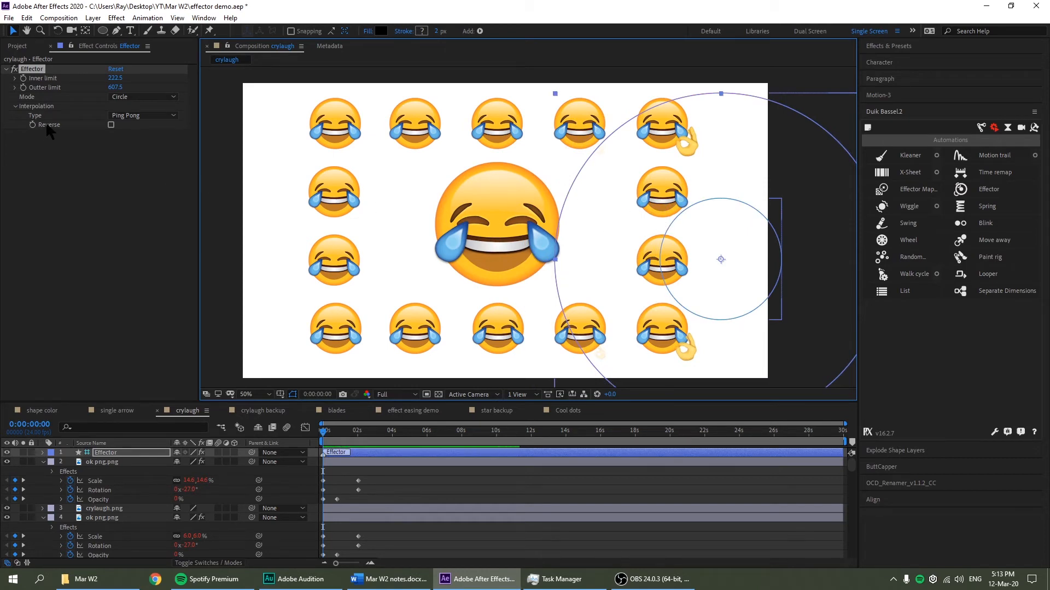
Enable Reverse on the Effector and drag it off the comp and back to test
left_click(107, 144)
left_click(111, 125)
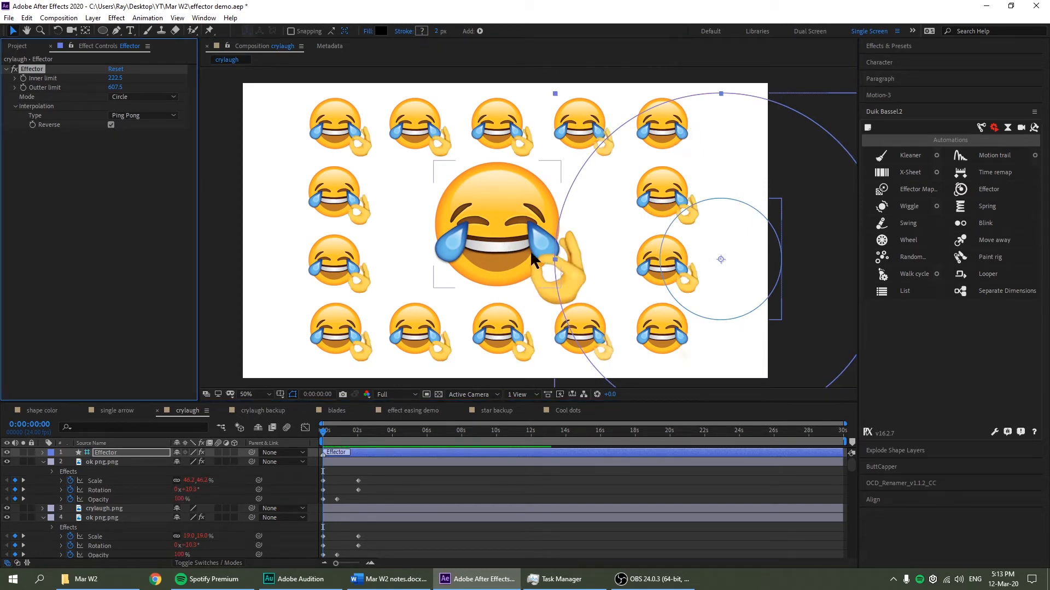
scroll(530, 251, "down", 2)
left_click_drag(650, 280, 770, 333)
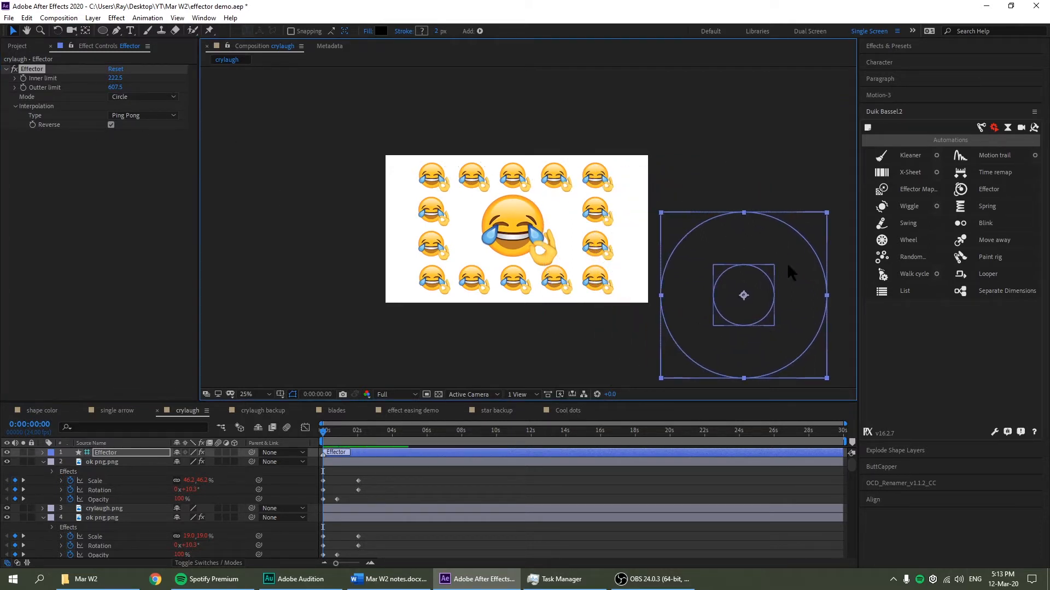
left_click_drag(787, 266, 732, 215)
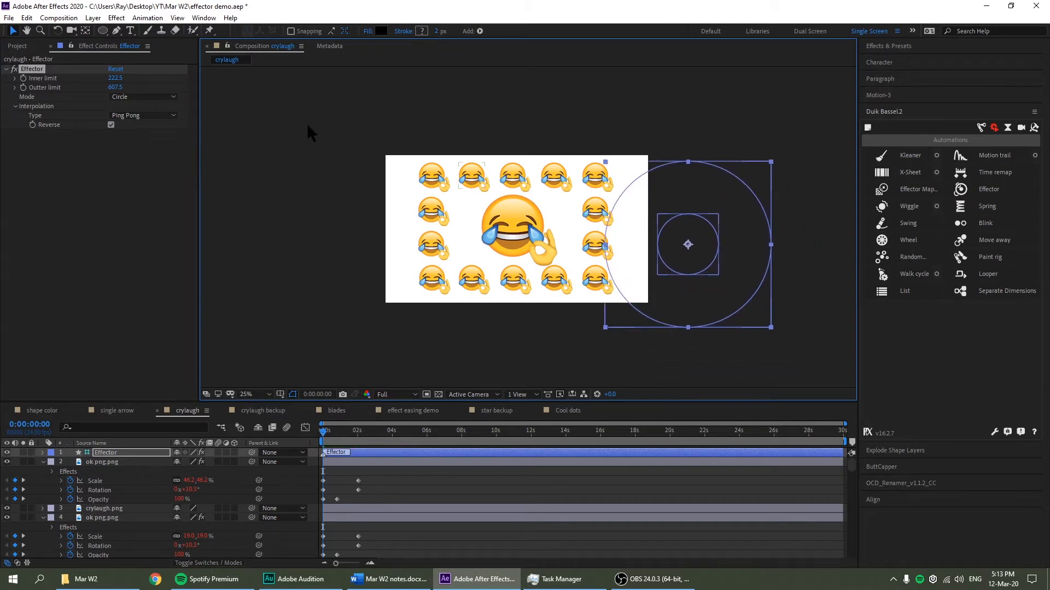
Set interpolation to Transition and sweep the Effector leftward across the emojis
left_click(153, 116)
left_click(160, 123)
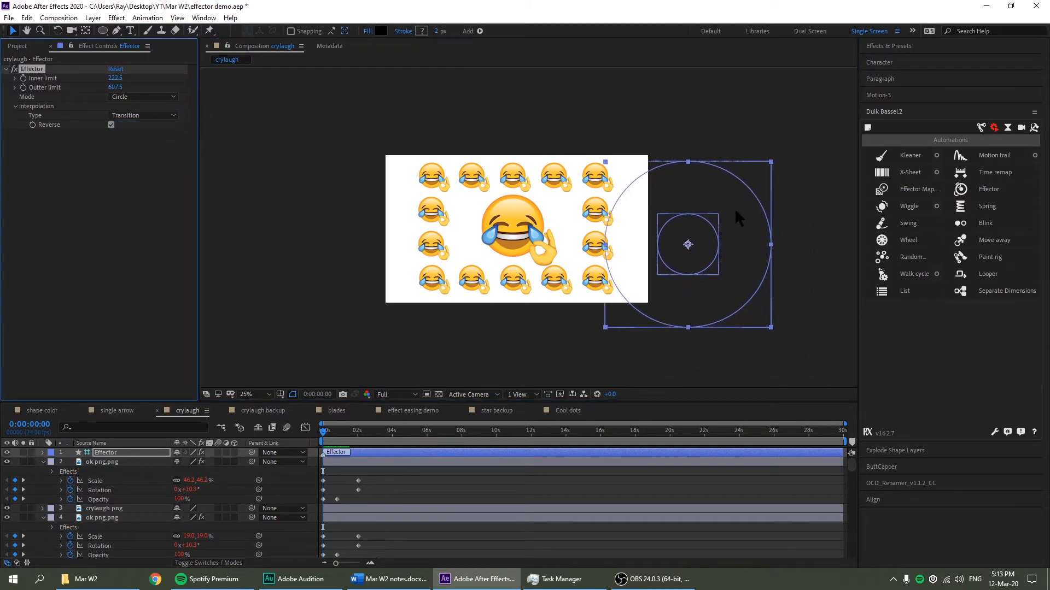
key("period")
left_click_drag(811, 136, 251, 104)
key("comma")
left_click_drag(382, 159, 306, 155)
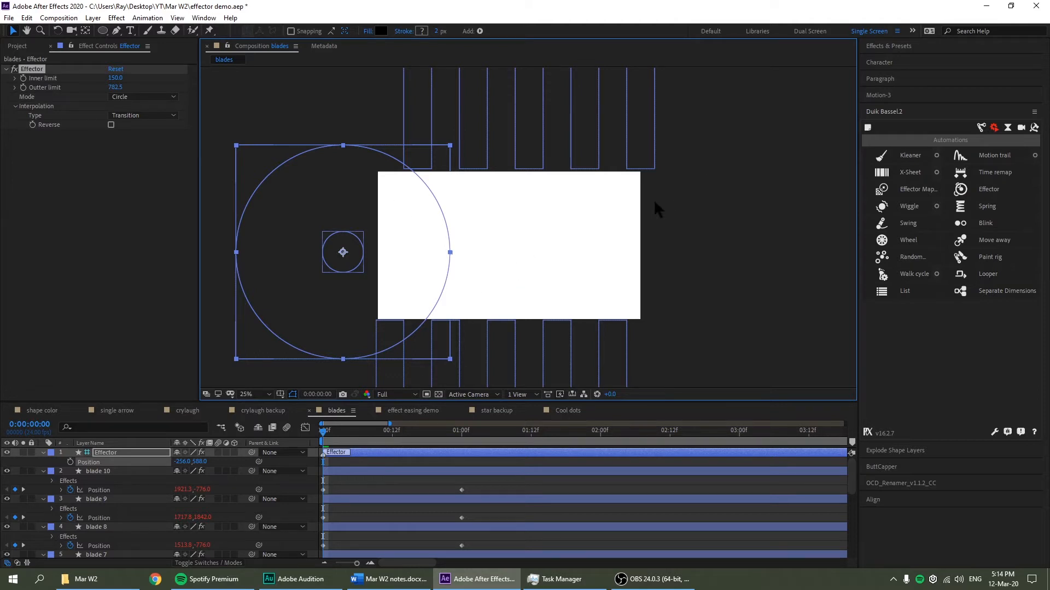
At 12.5% zoom, move the Effector around the white rectangle, ending left of it at -944, 708
key("comma")
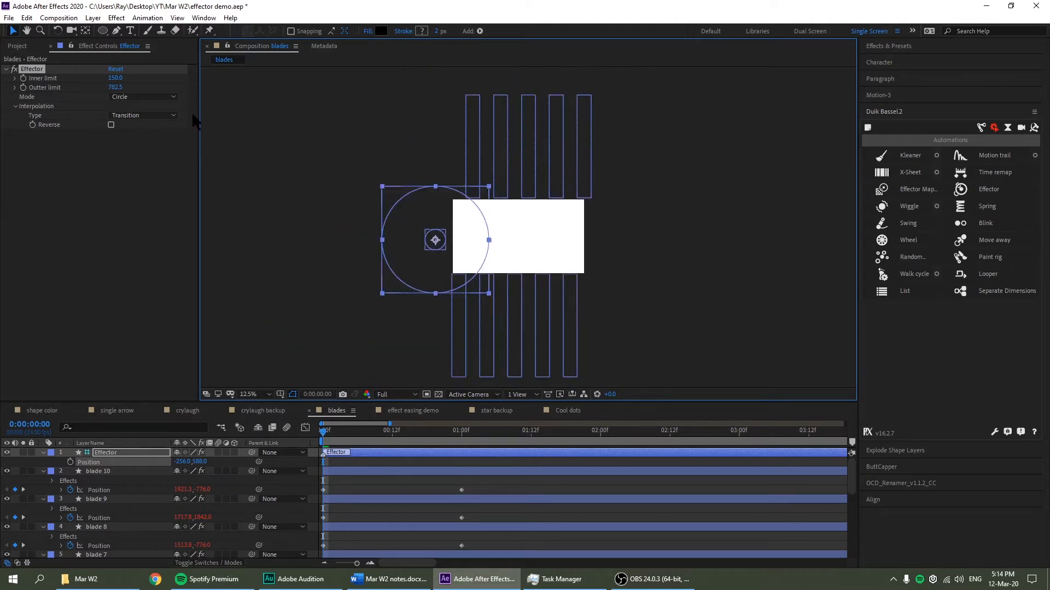
left_click_drag(447, 219, 575, 226)
left_click_drag(501, 225, 579, 341)
left_click_drag(605, 304, 399, 221)
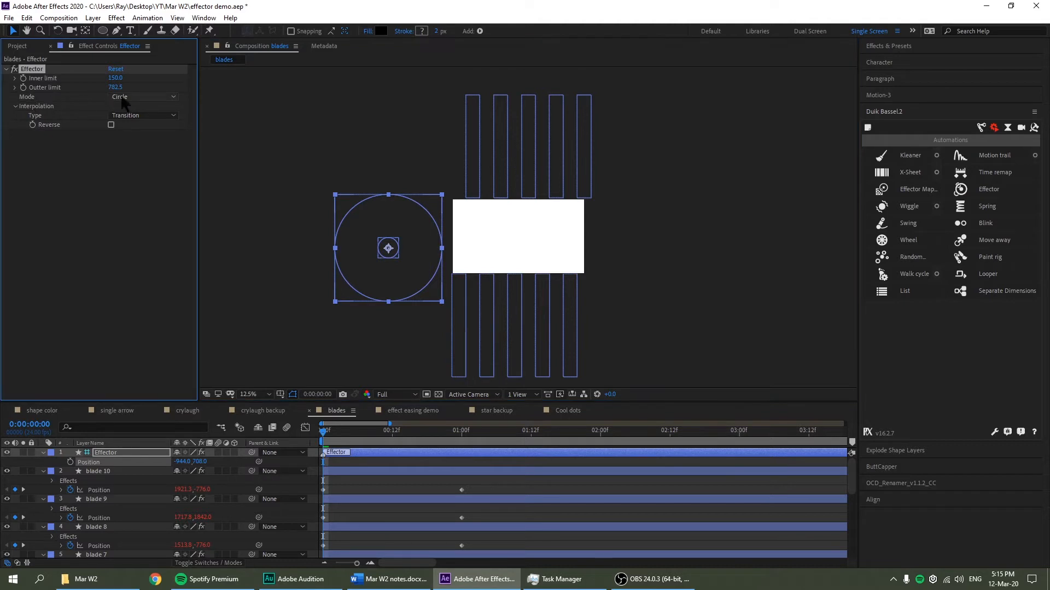
Switch the blades Effector to Infinite Line mode and drag its line across the white rectangle
left_click(158, 96)
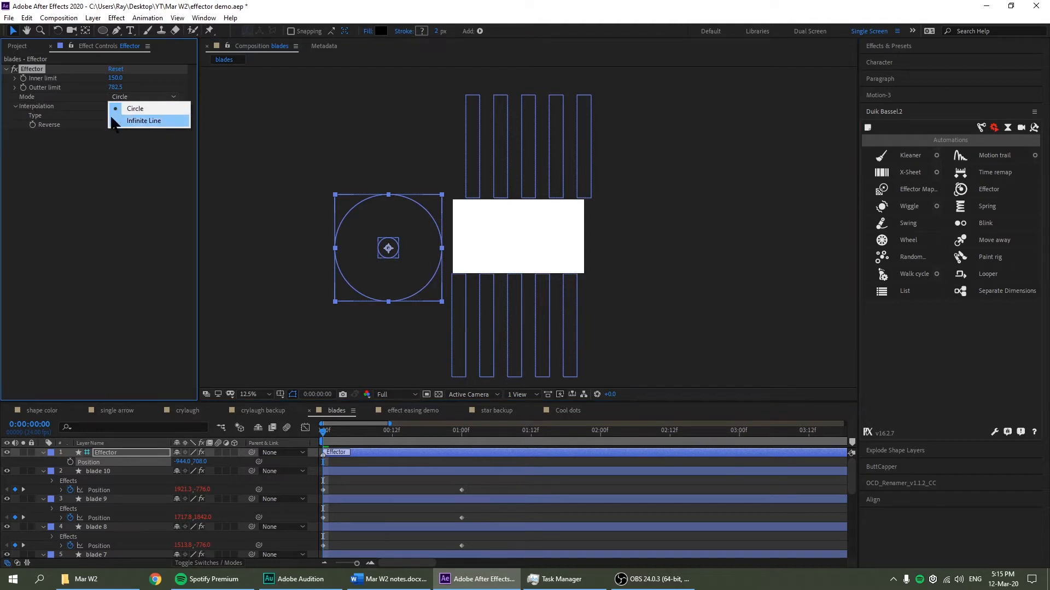
left_click(159, 121)
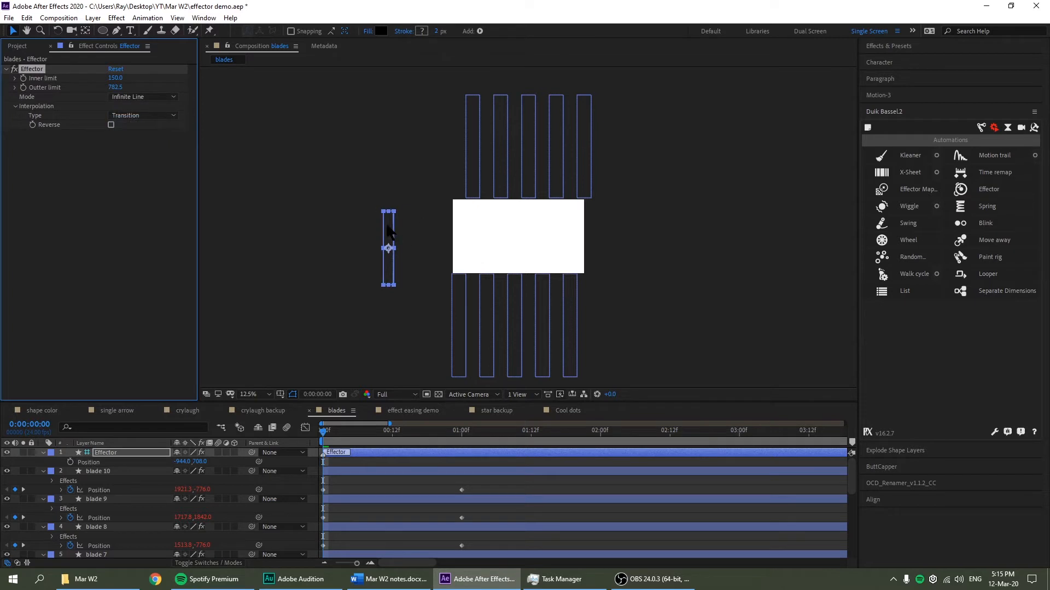
left_click_drag(387, 227, 605, 216)
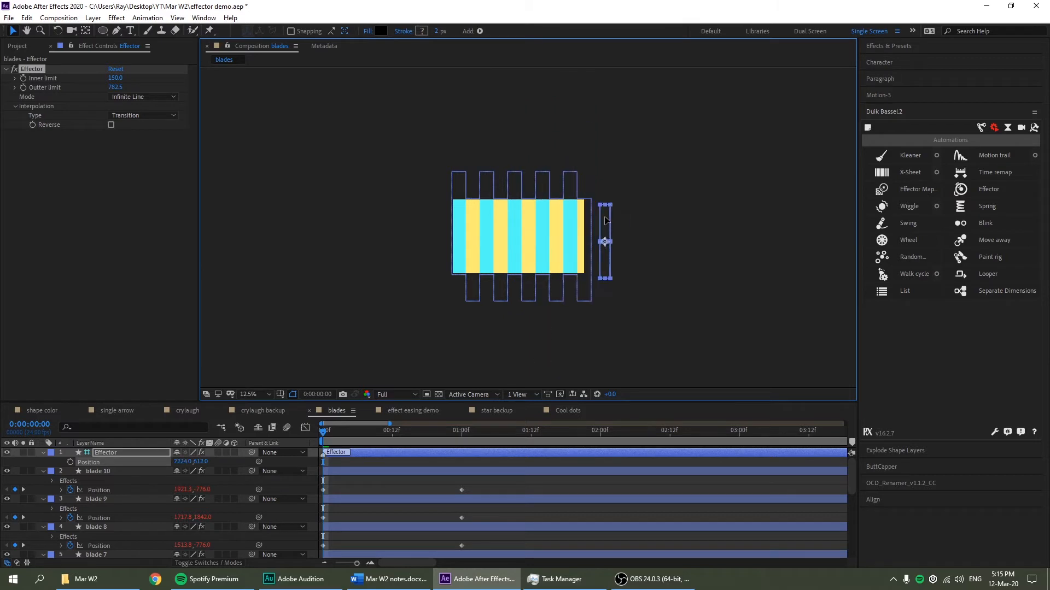
Sweep the Effector line left across the blades, then clear the effect selection
key("period")
key("period")
key("comma")
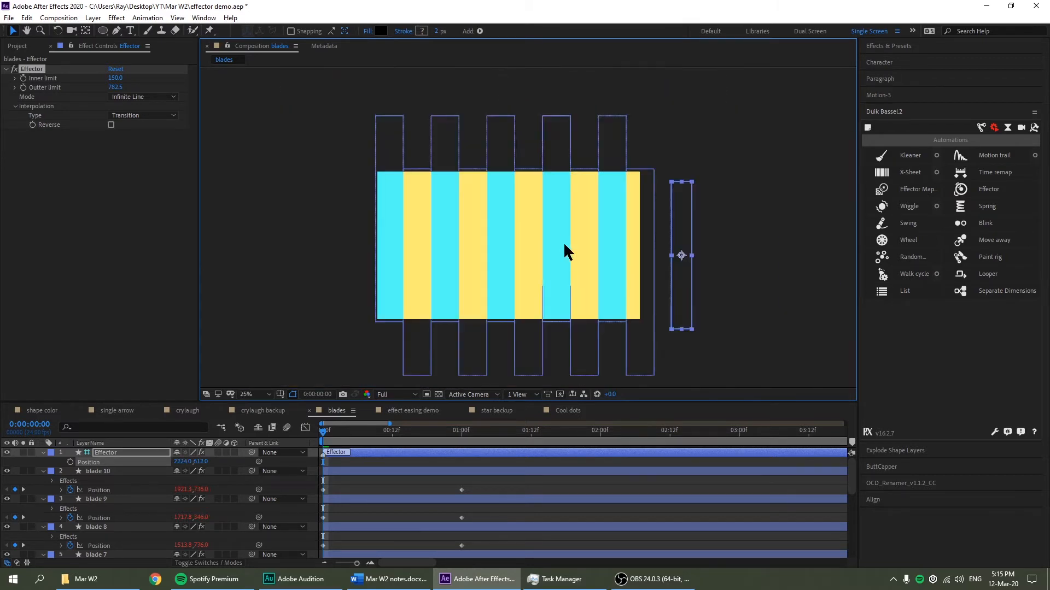
left_click_drag(683, 229, 320, 222)
key("comma")
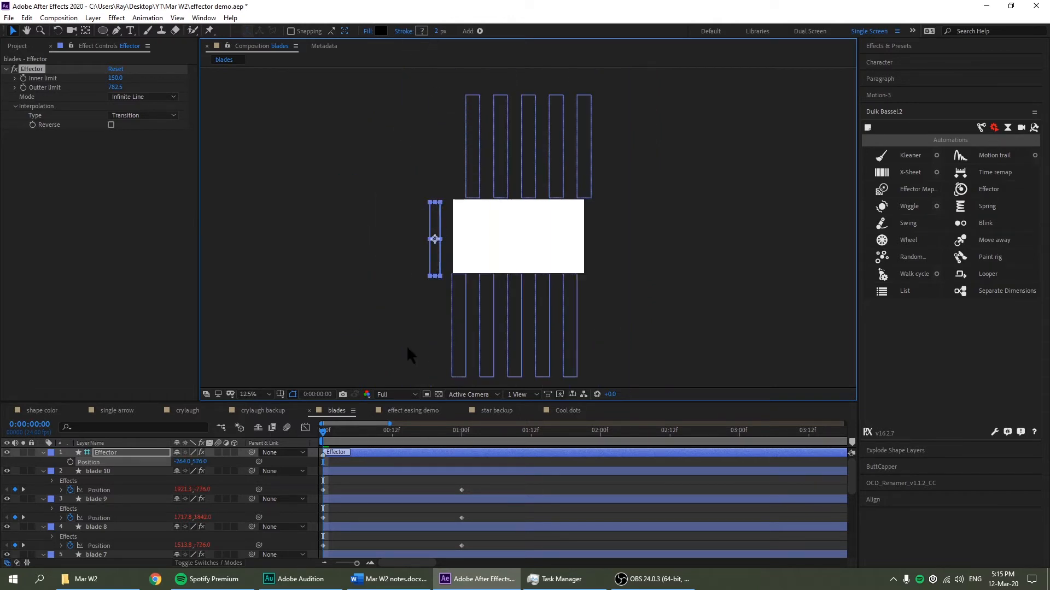
left_click(152, 454)
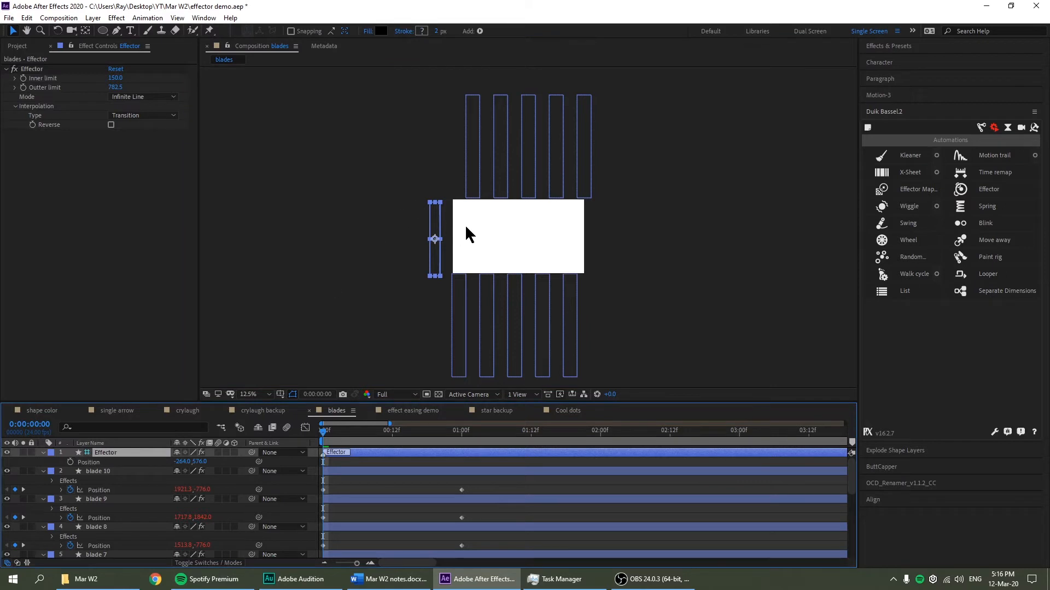
Tilt the Effector line about 45° and move it up-left of the white rectangle
key("period")
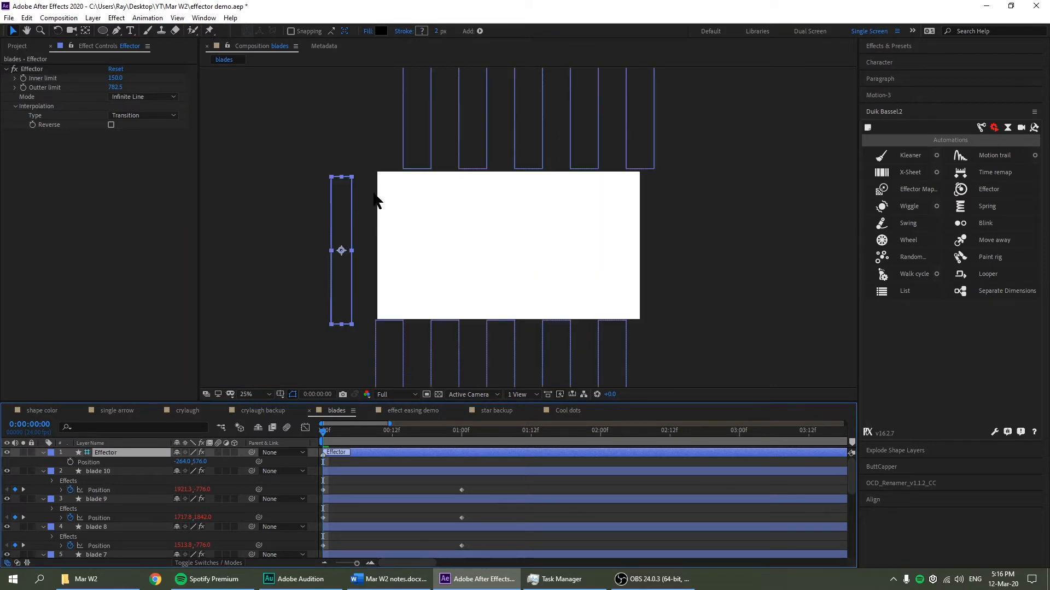
key("w")
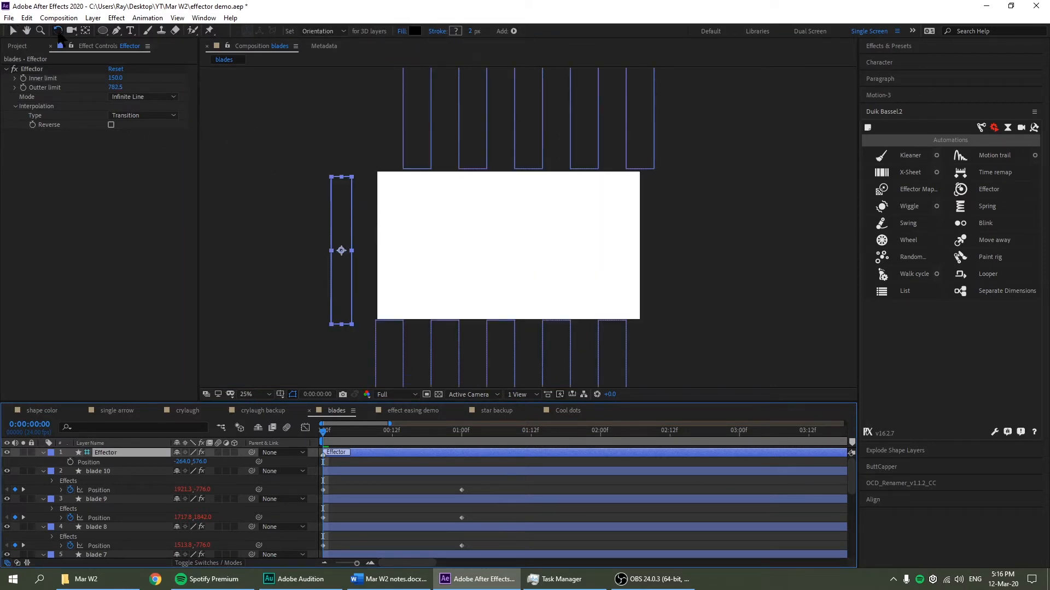
left_click_drag(338, 197, 364, 206)
key("comma")
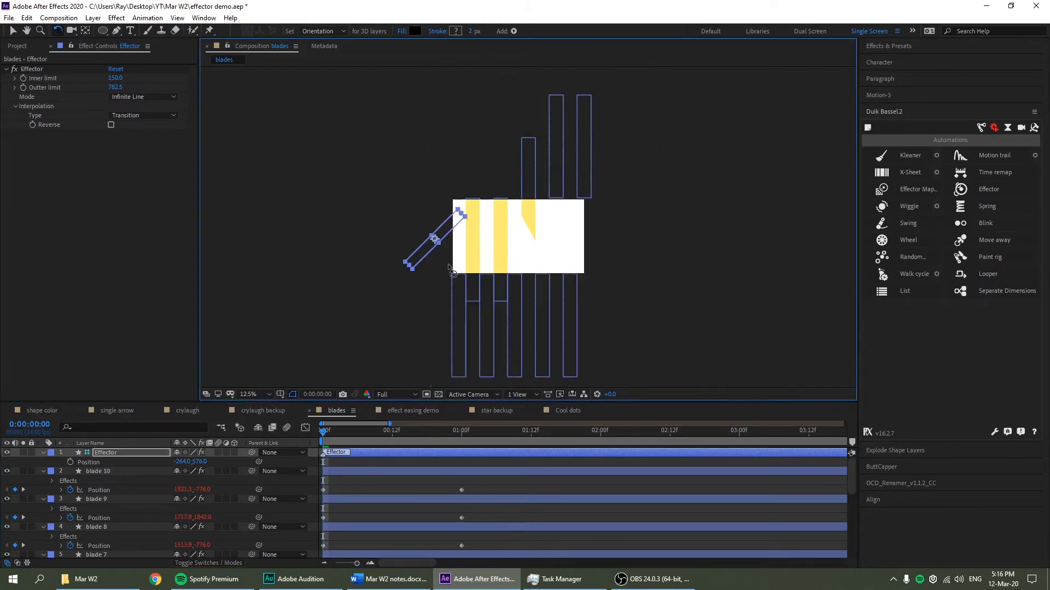
key("v")
left_click_drag(444, 226, 721, 235)
key("w")
key("v")
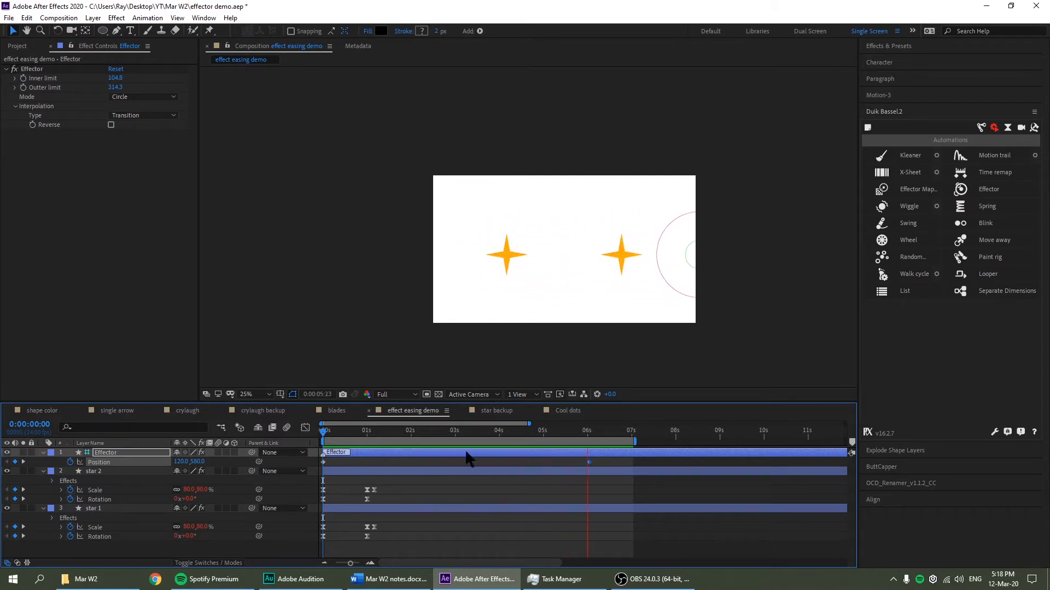
Scrub and cycle through the blades and crylaugh comps, ending on the star backup comp
left_click_drag(391, 435, 375, 438)
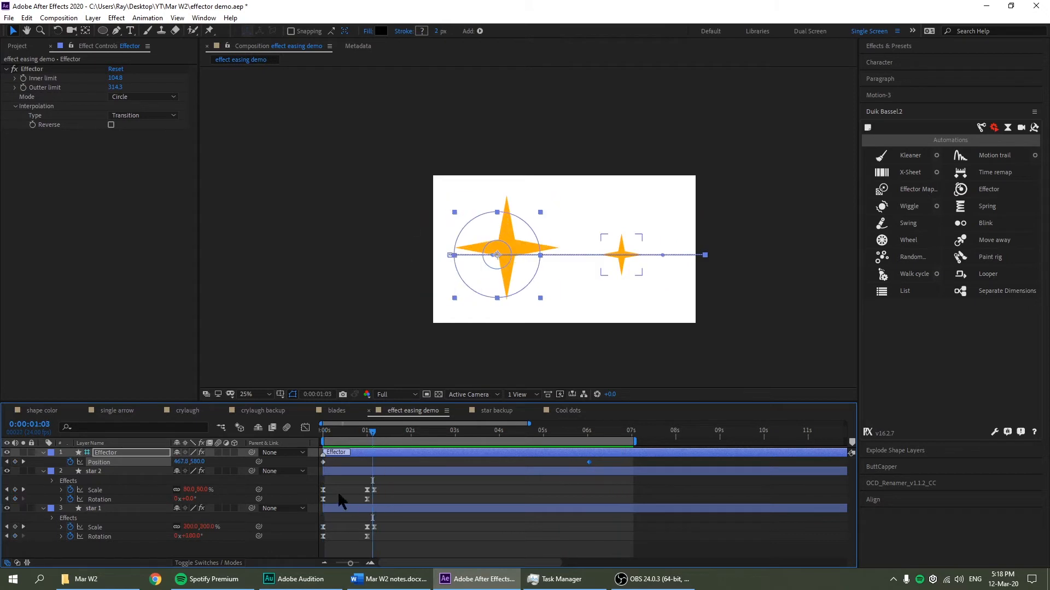
left_click(337, 411)
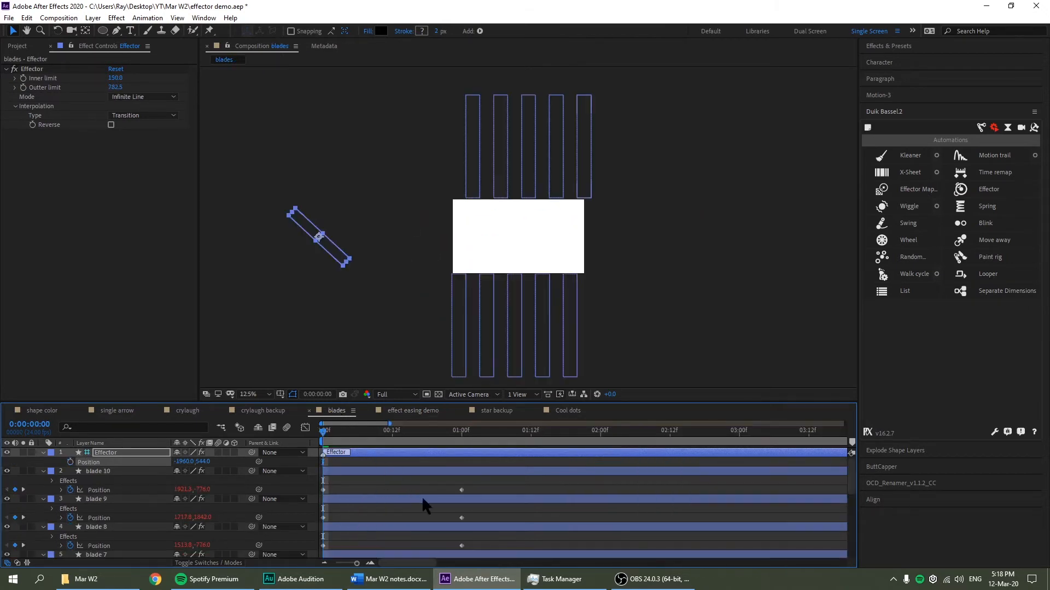
left_click(187, 411)
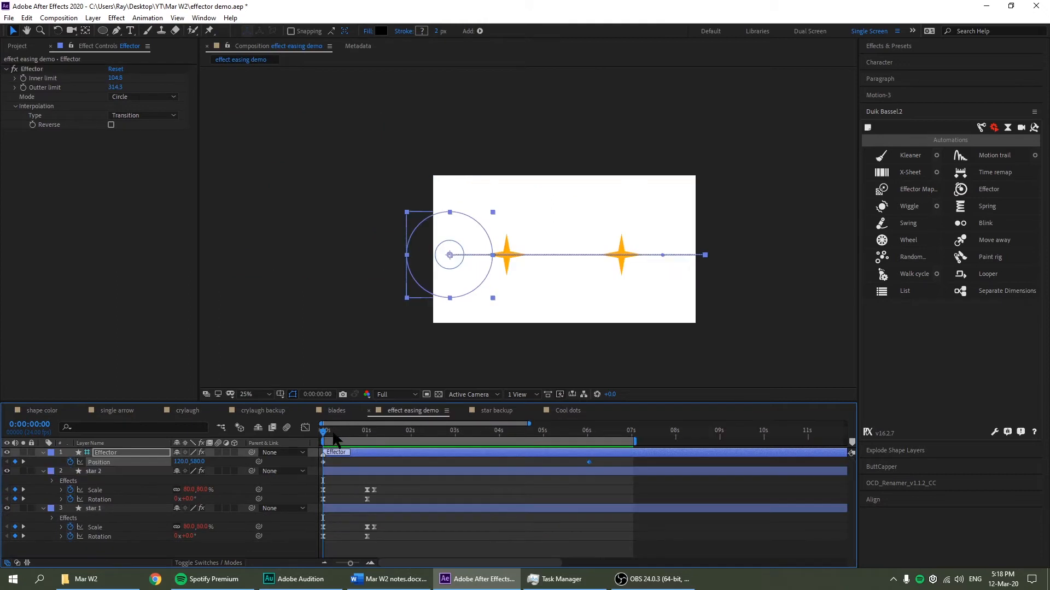
left_click_drag(335, 437, 490, 437)
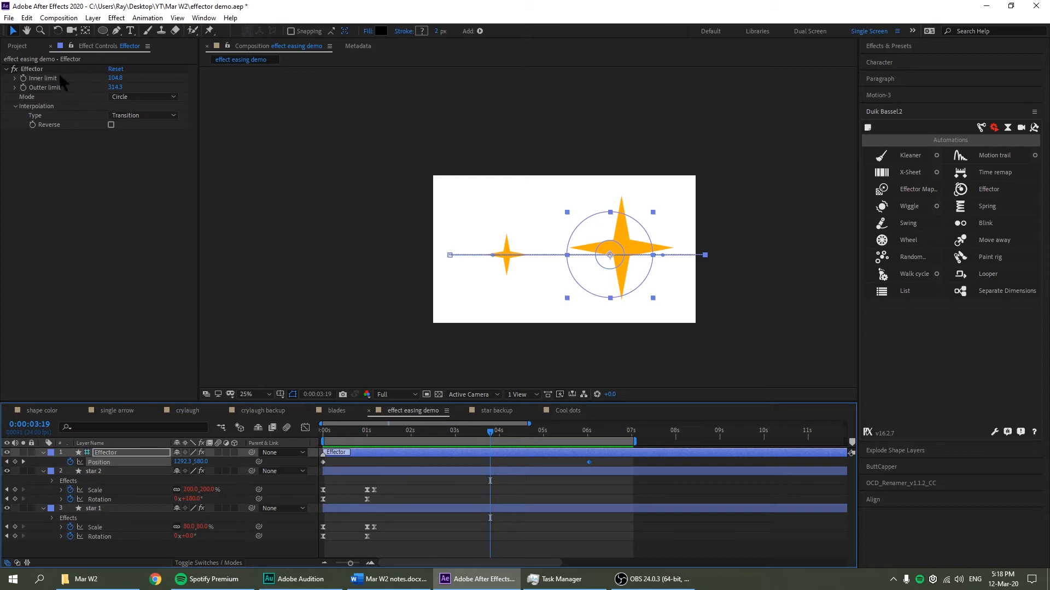
left_click(496, 410)
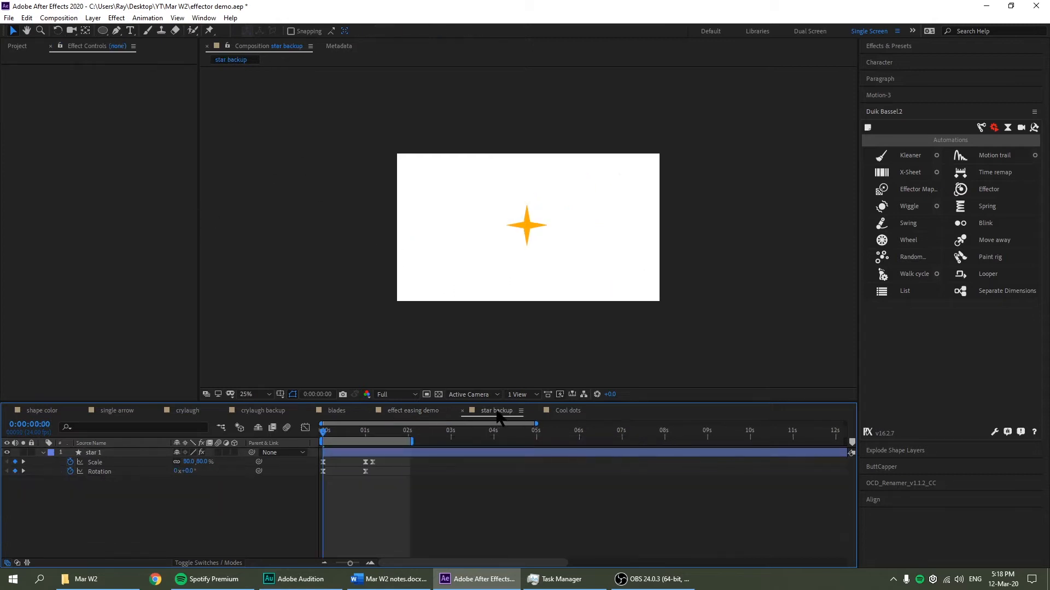
scroll(560, 246, "up", 2)
left_click_drag(607, 224, 595, 233)
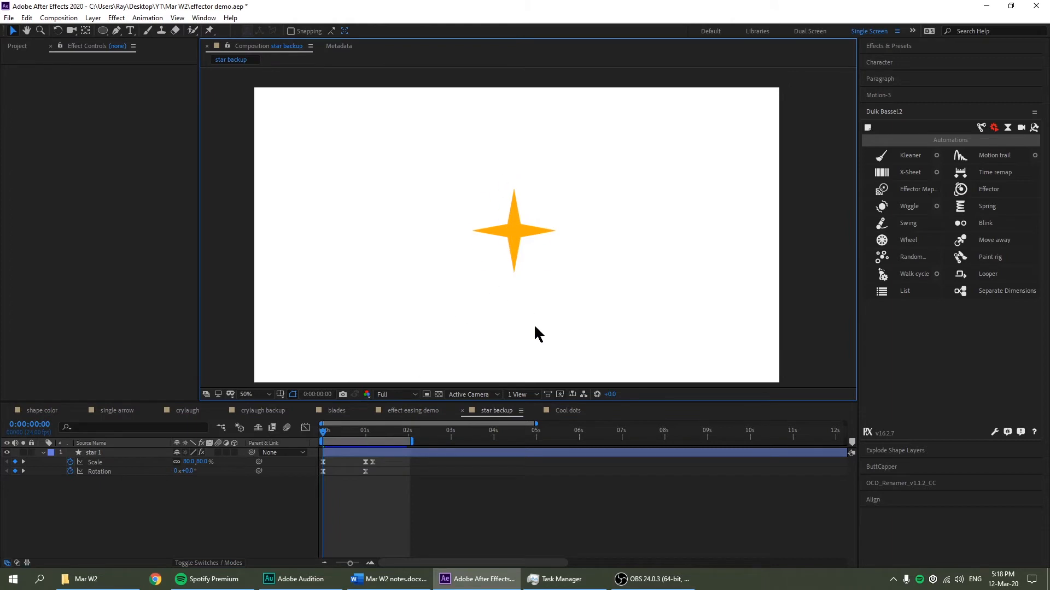
left_click_drag(358, 443, 316, 446)
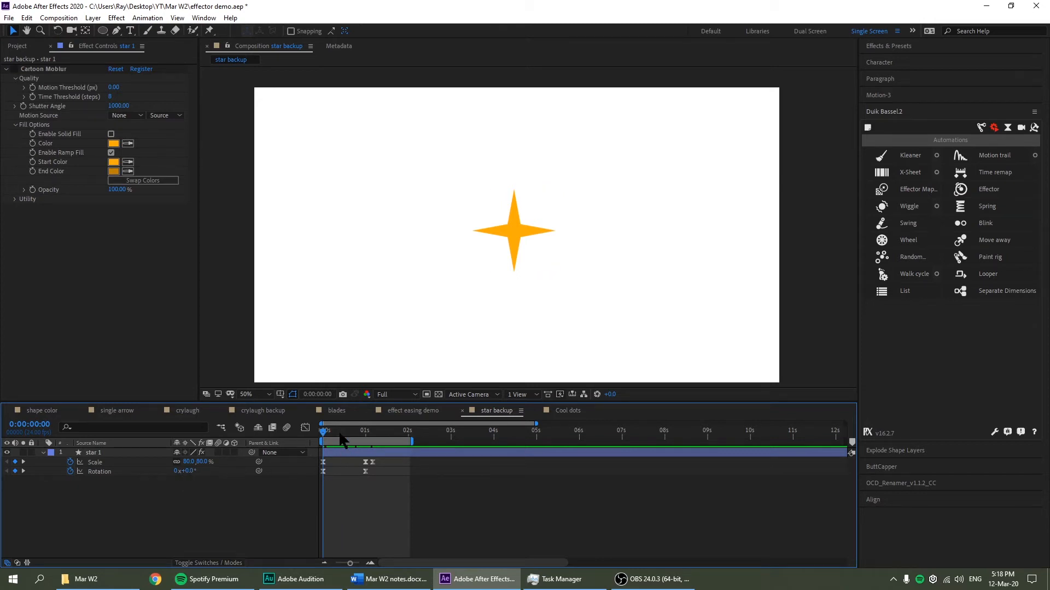
left_click_drag(327, 433, 367, 447)
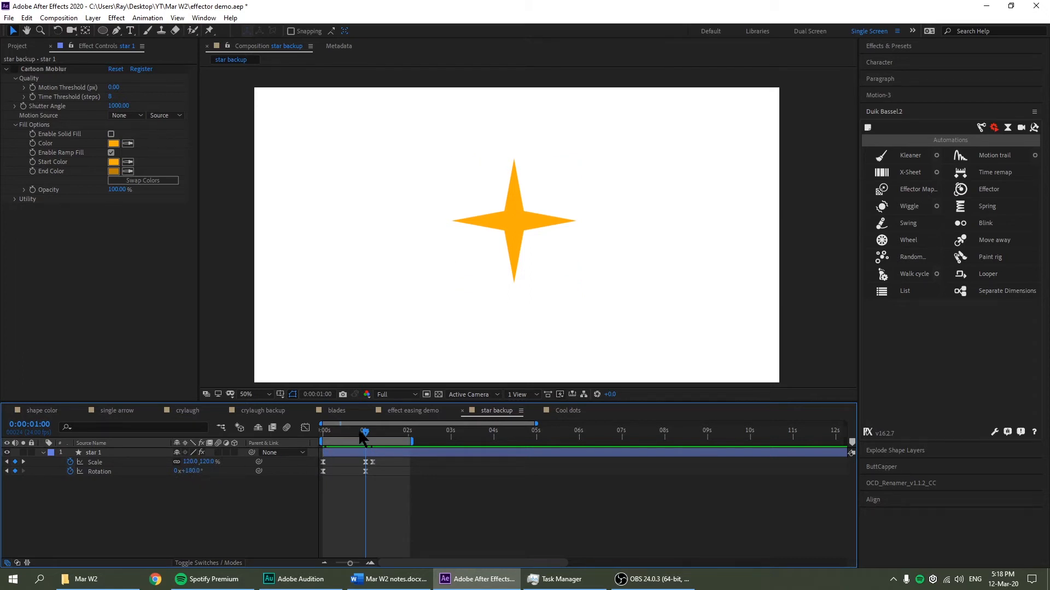
left_click_drag(361, 437, 373, 465)
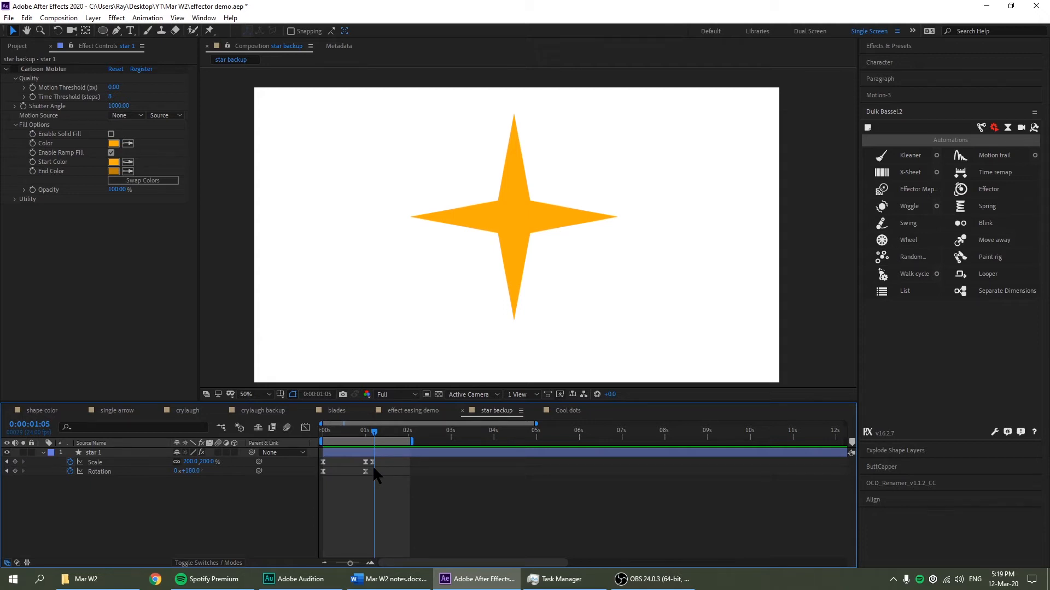
left_click_drag(372, 465, 308, 479)
left_click(55, 69)
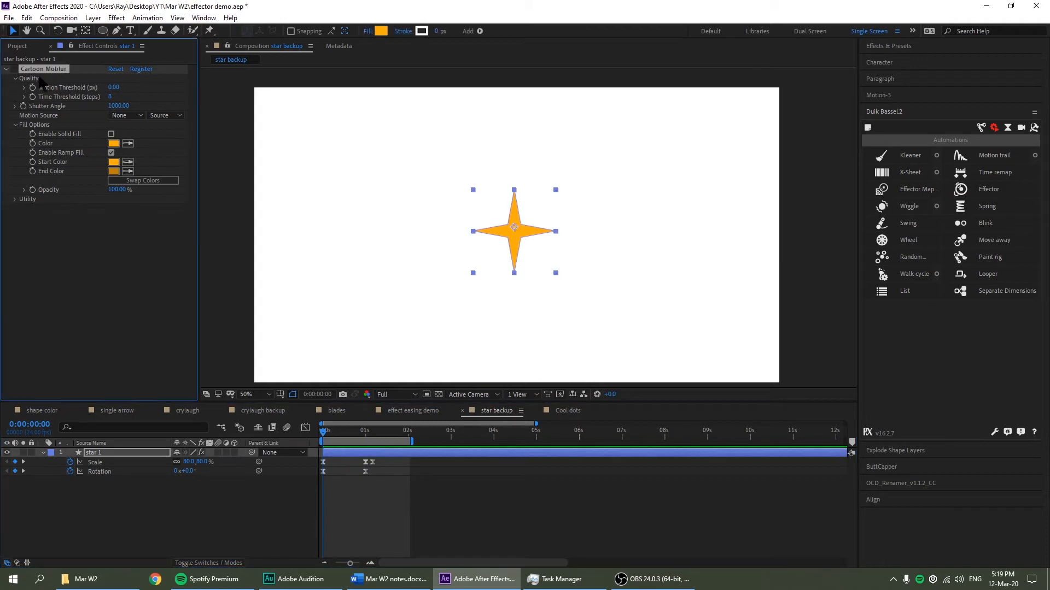
key("space")
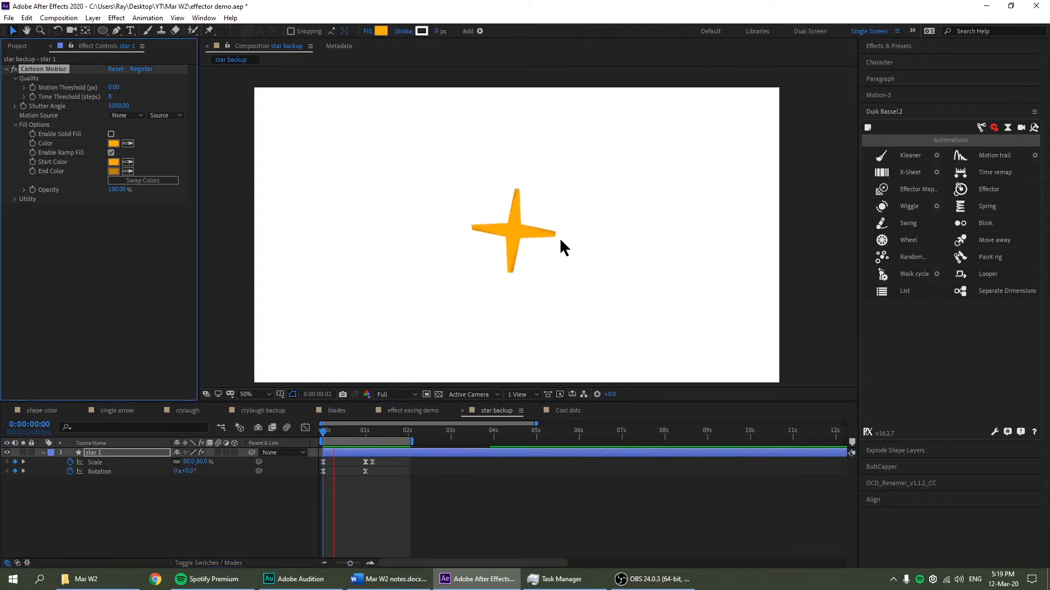
left_click(333, 433)
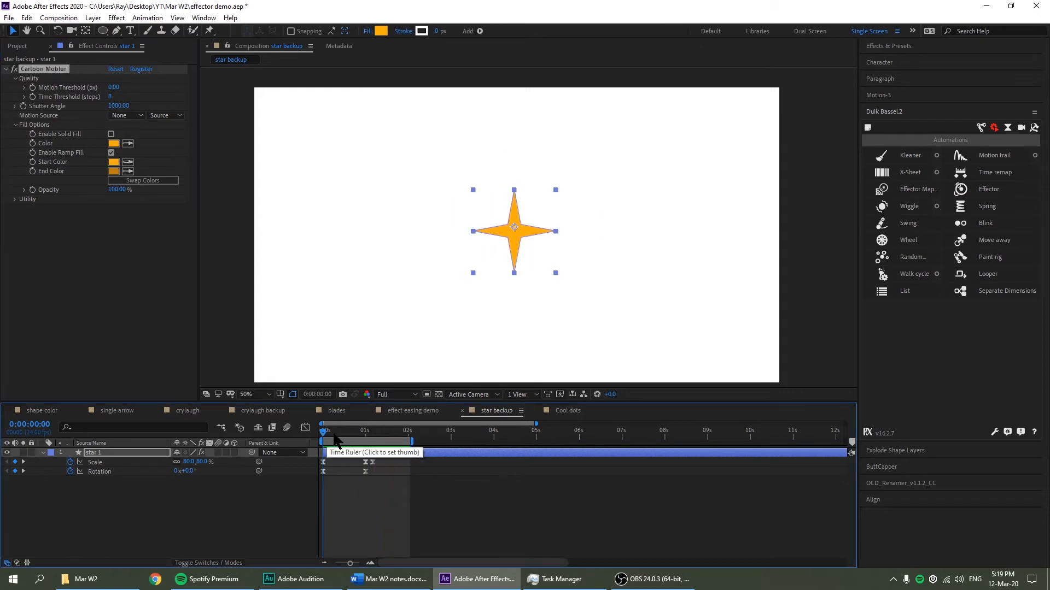
left_click_drag(334, 438, 310, 438)
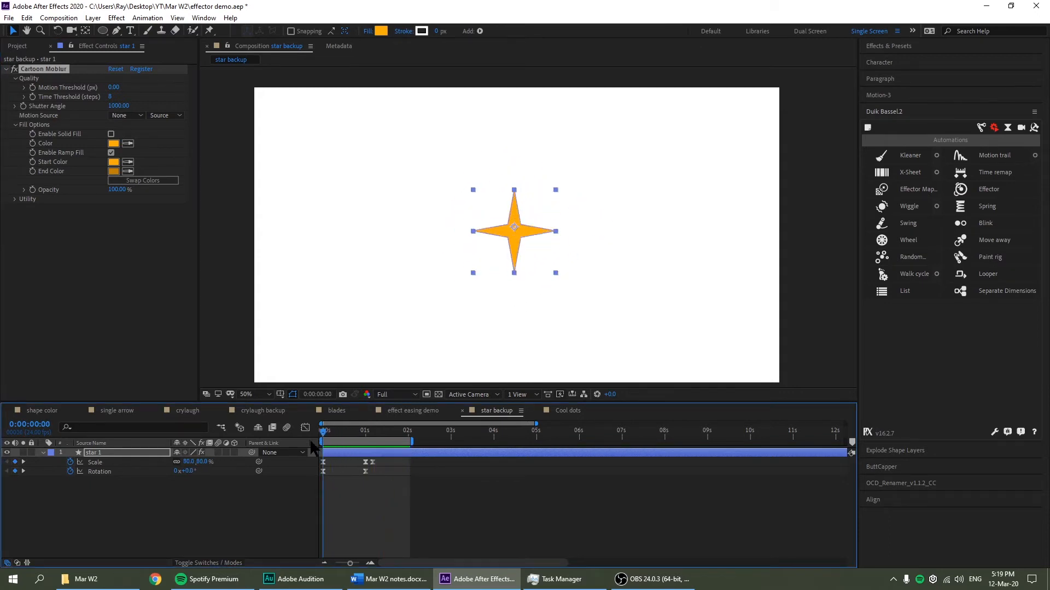
key("space")
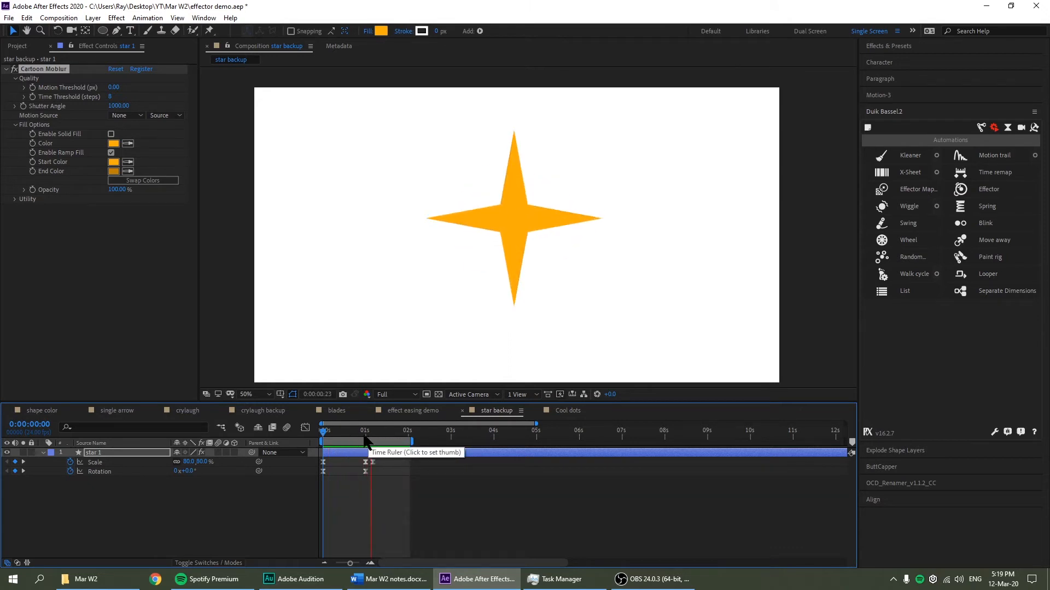
key("space")
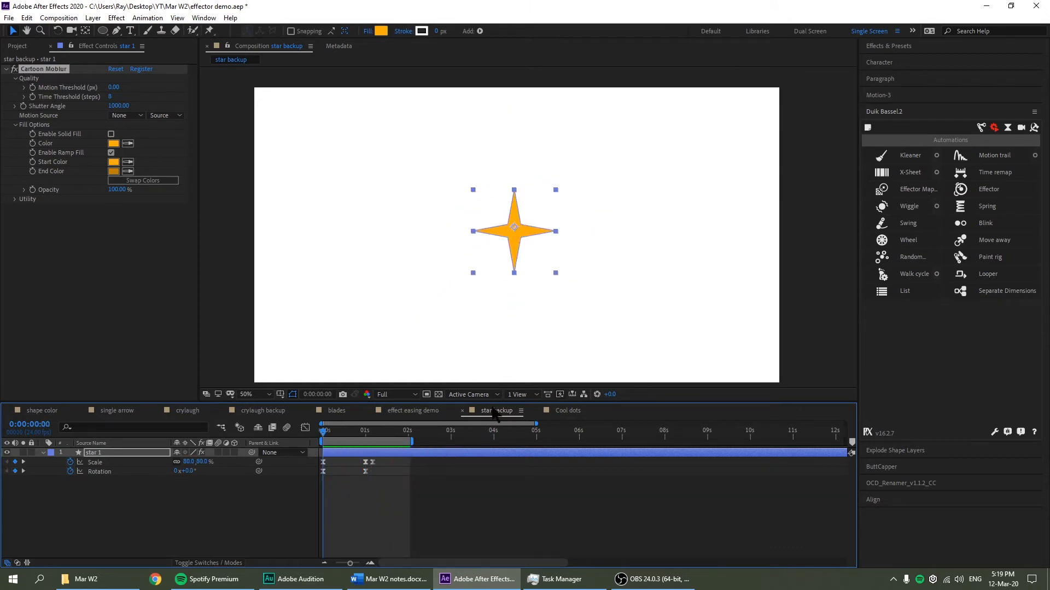
Open the effect easing demo comp and preview the Effector circle sweeping over the stars
left_click(415, 412)
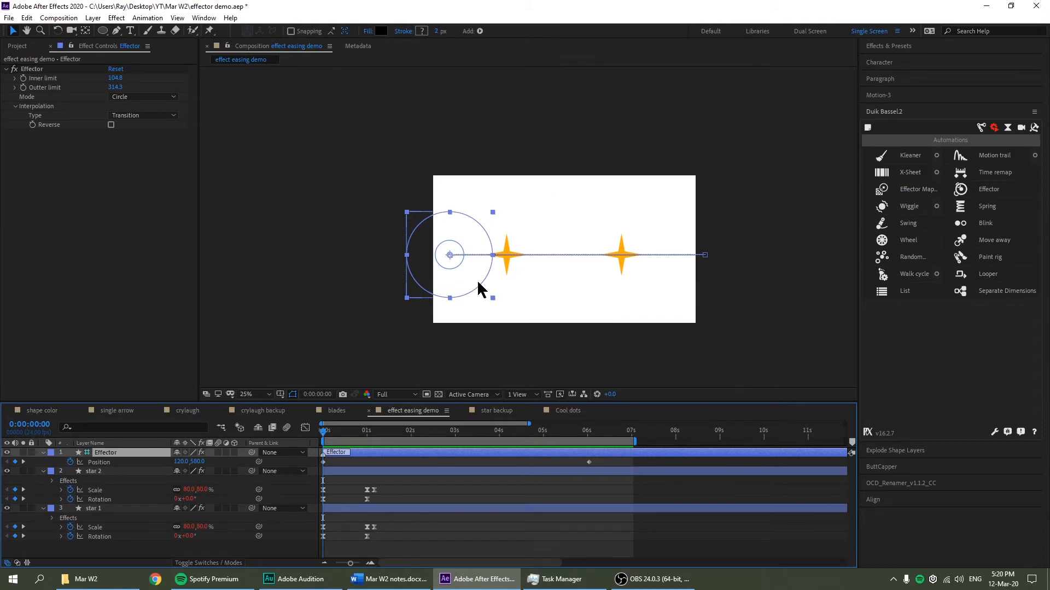
left_click_drag(358, 436, 286, 448)
key("space")
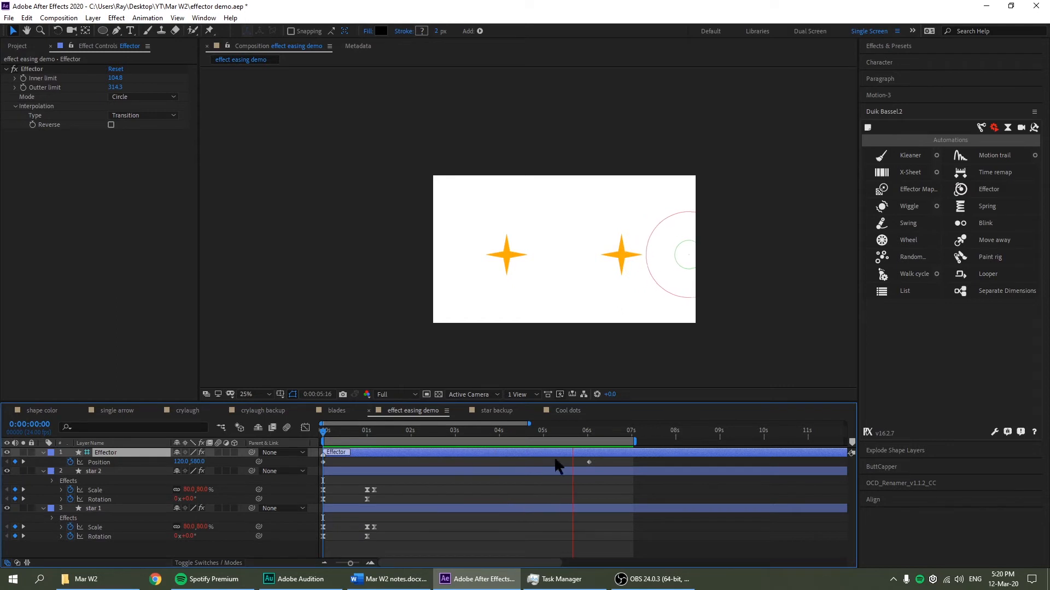
key("space")
left_click_drag(486, 438, 358, 452)
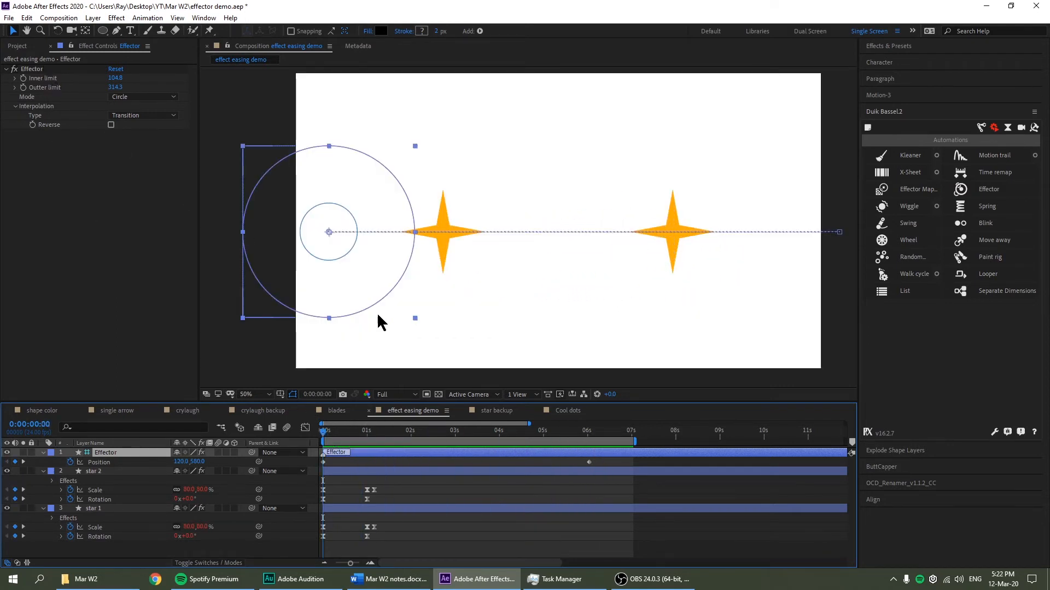
Step the playhead between 0:00:00:13 and 0:00:01:04 to watch each star react, then replay
mouse_move(323, 432)
left_mouse_down()
mouse_move(363, 432)
mouse_move(324, 433)
left_mouse_up()
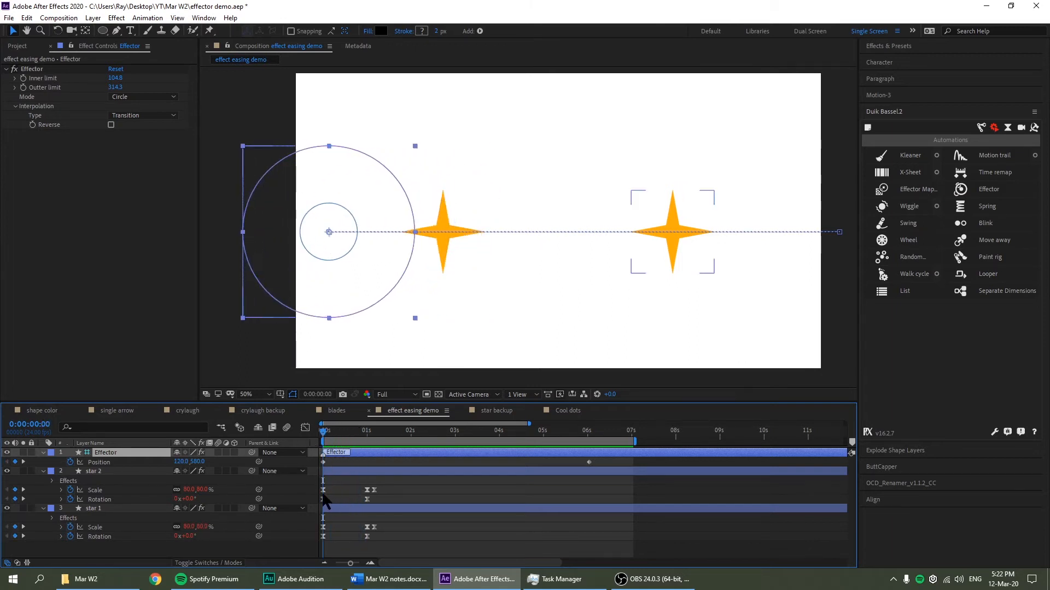
left_click_drag(339, 437, 366, 445)
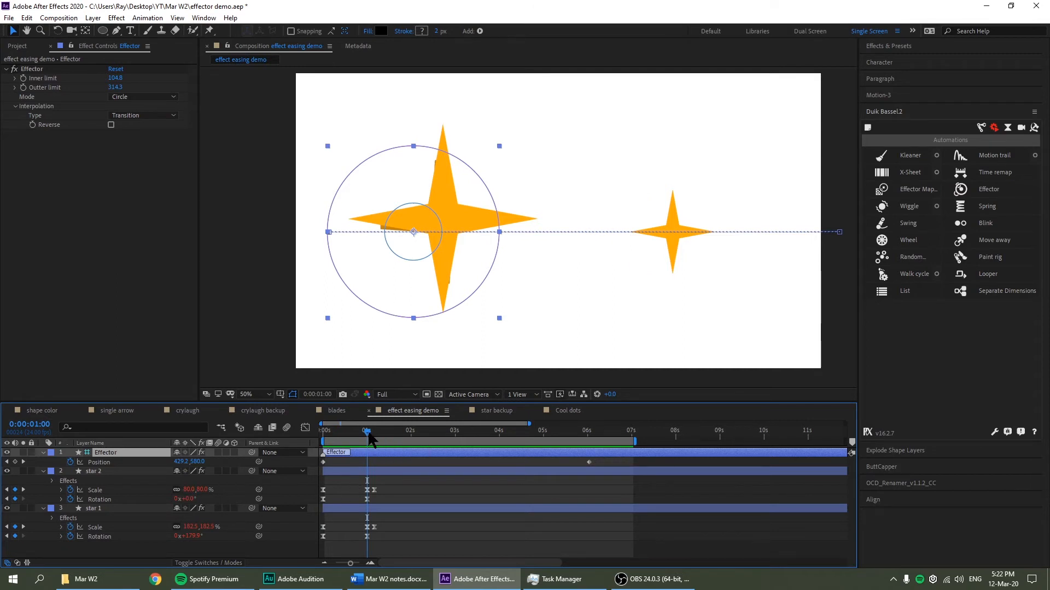
left_click_drag(367, 432, 376, 438)
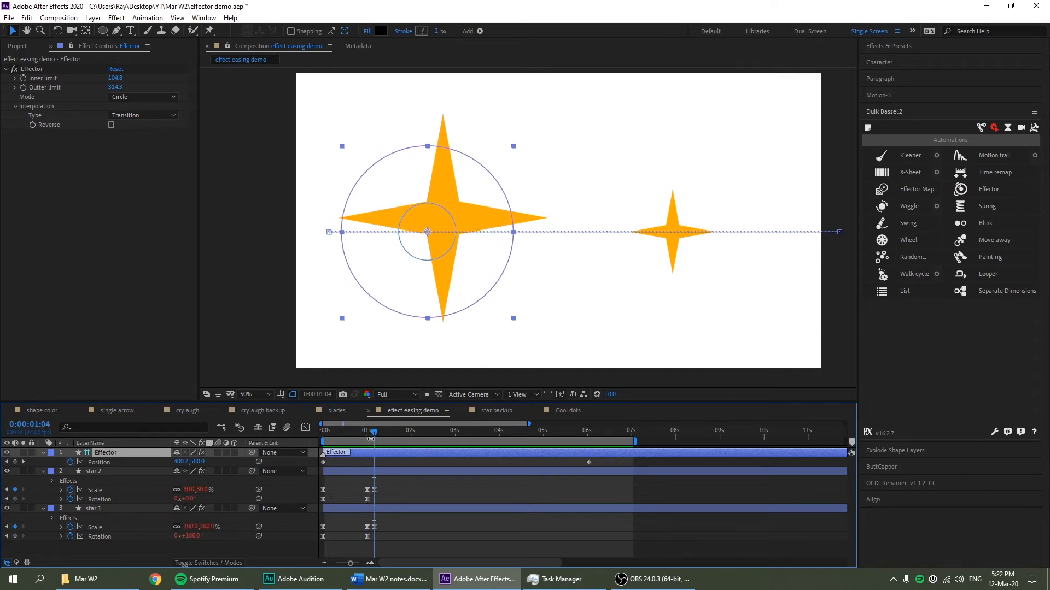
left_click(355, 432)
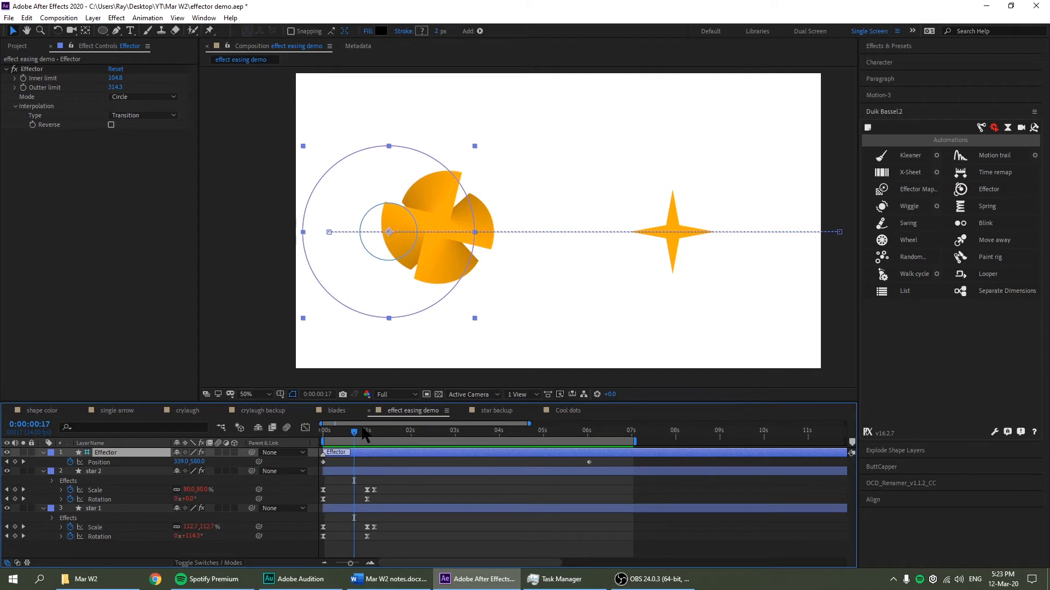
left_click_drag(363, 431, 305, 447)
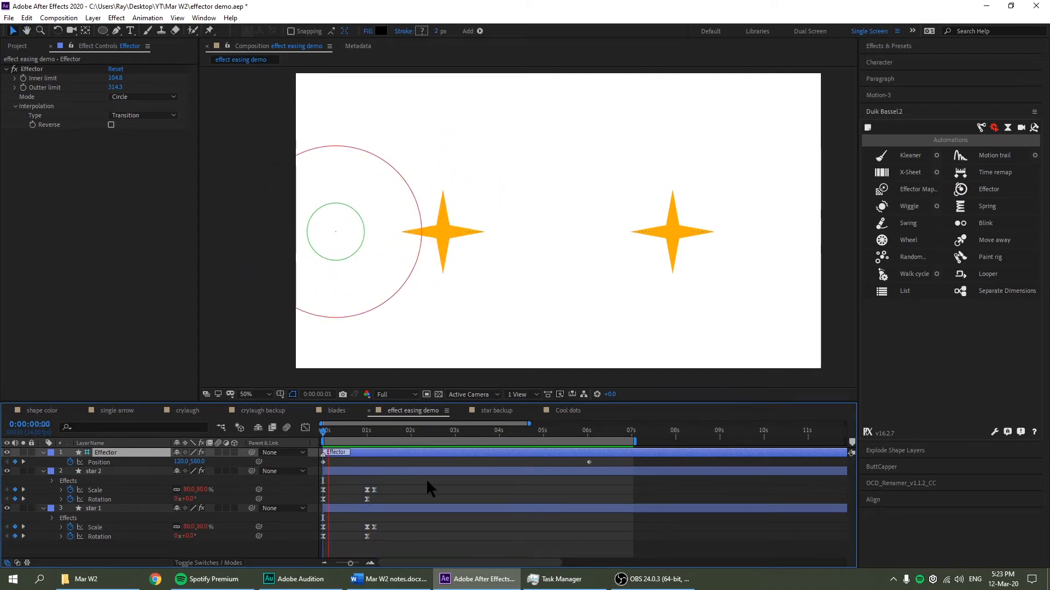
key("space")
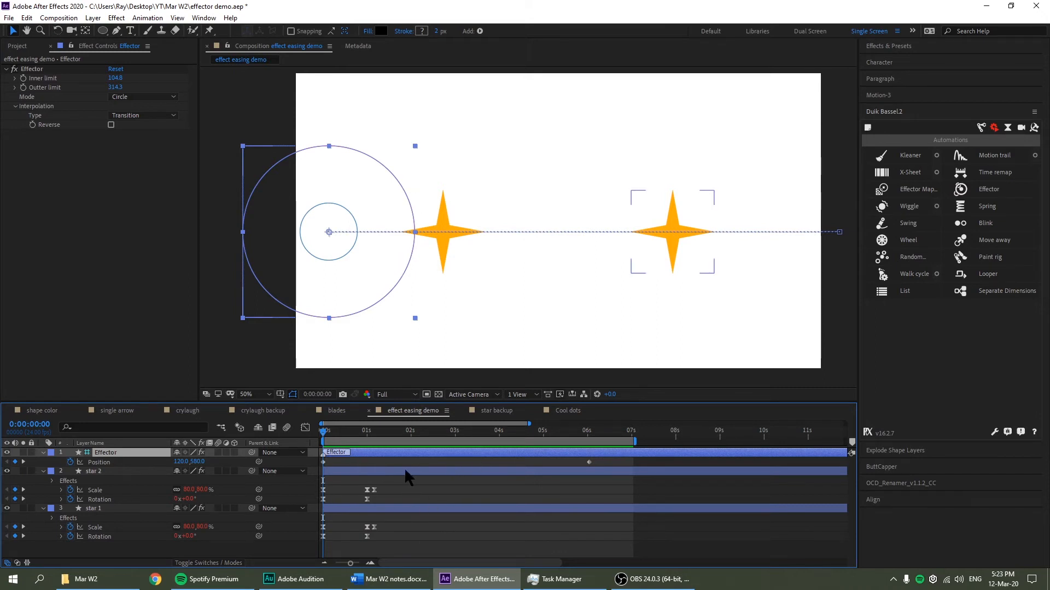
key("space")
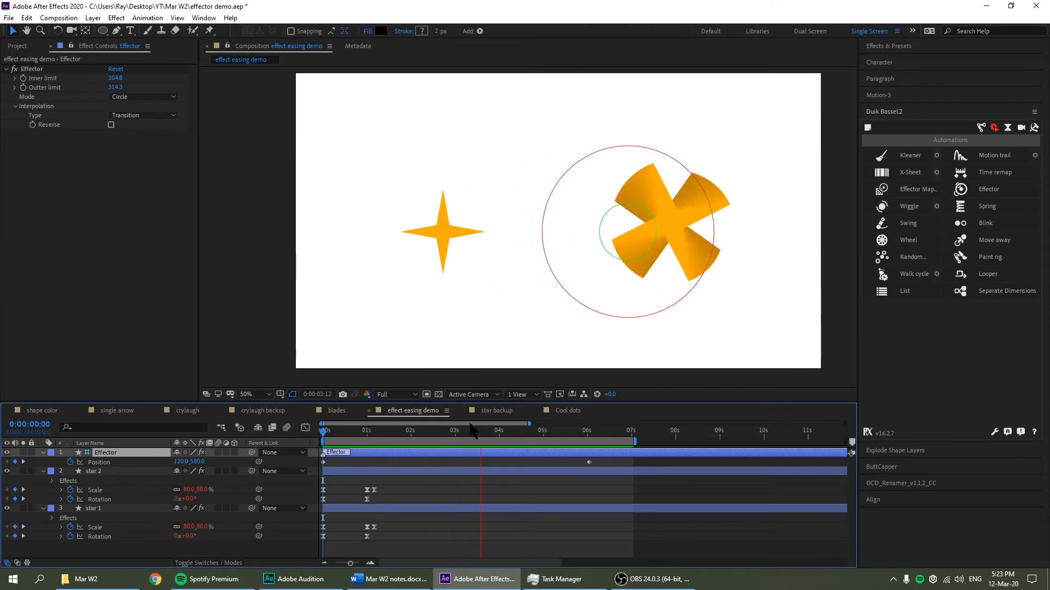
left_click_drag(434, 431, 298, 429)
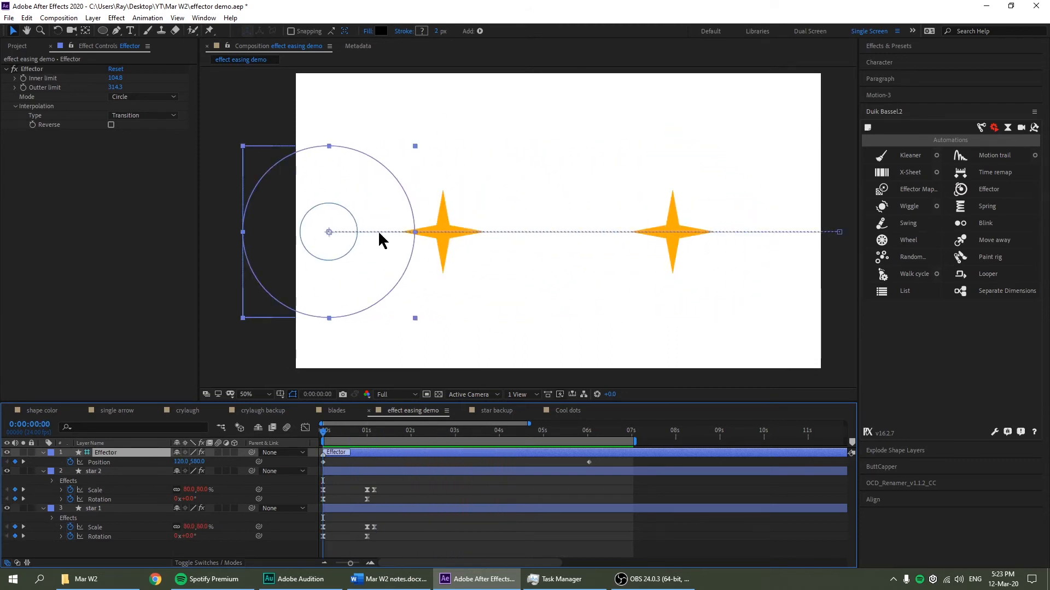
left_click(496, 411)
Delete the star's Scale keyframe at 0:00:01:05 and preview the animation without it
left_click_drag(339, 442, 307, 437)
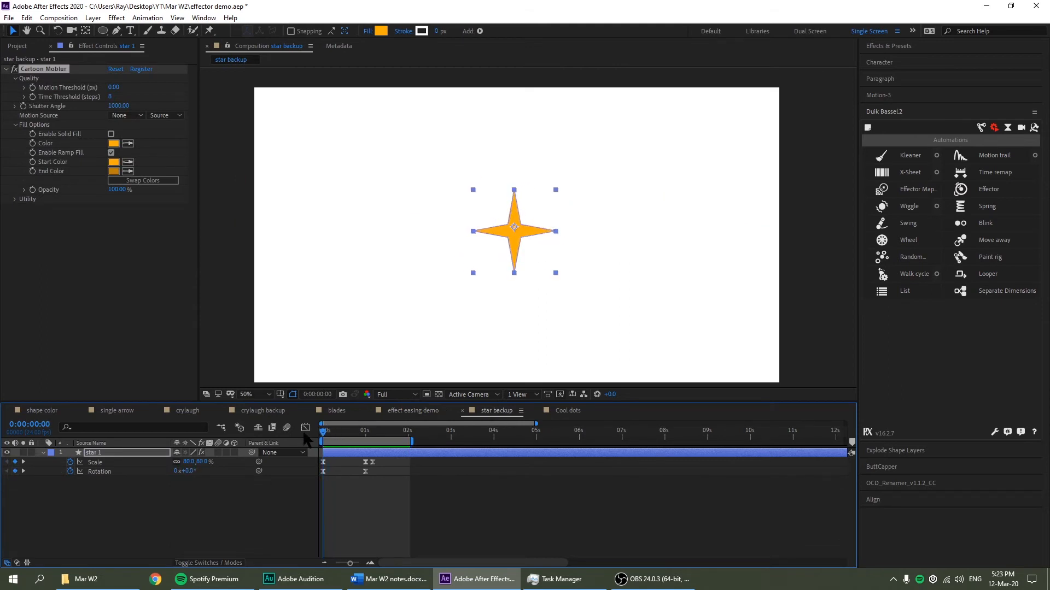
left_click(374, 432)
left_click(381, 484)
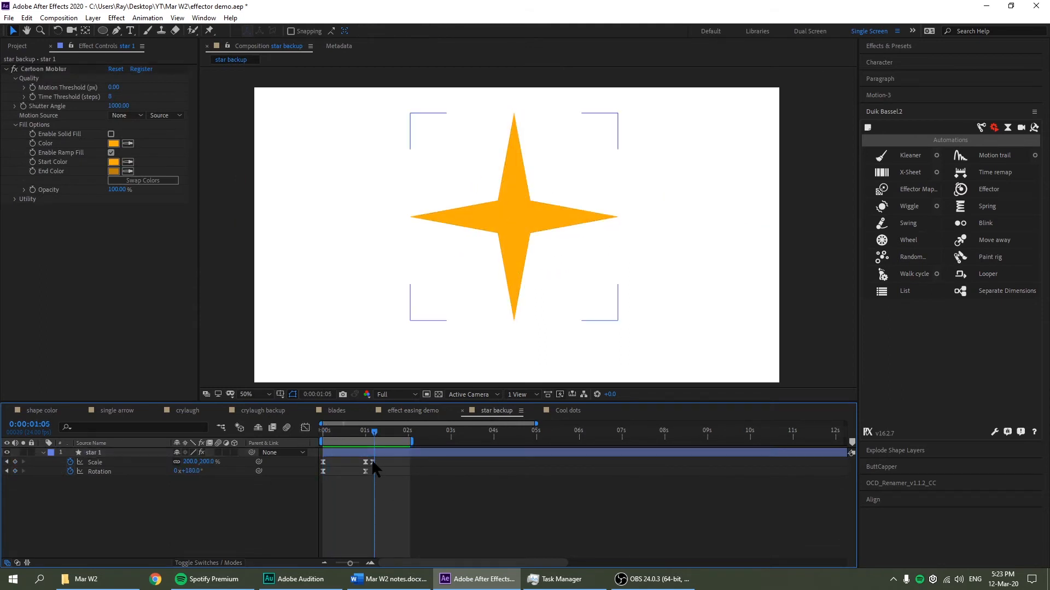
left_click(372, 462)
key("Delete")
left_click_drag(356, 438, 311, 442)
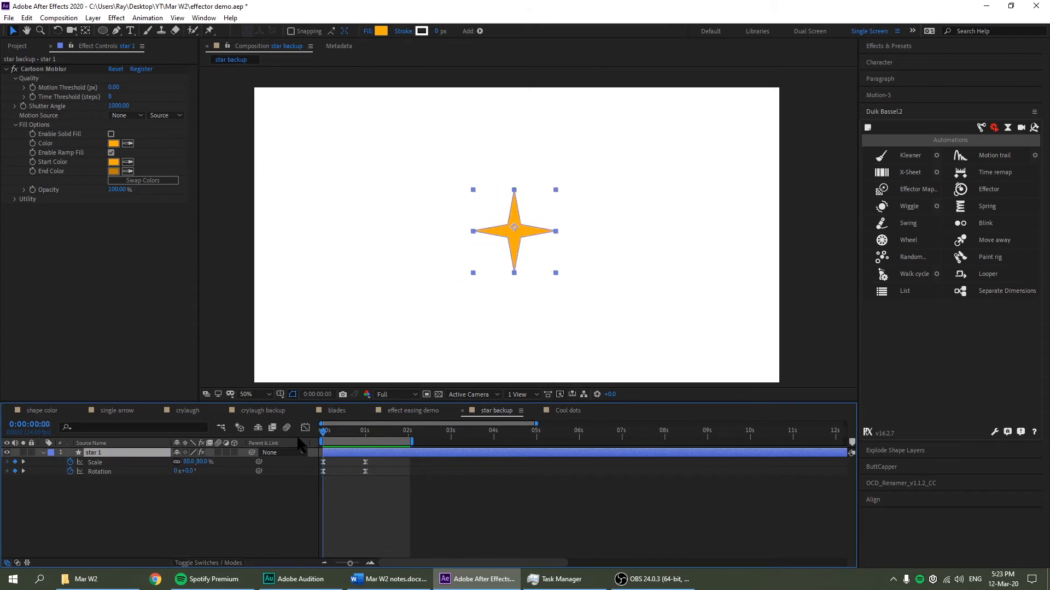
key("space")
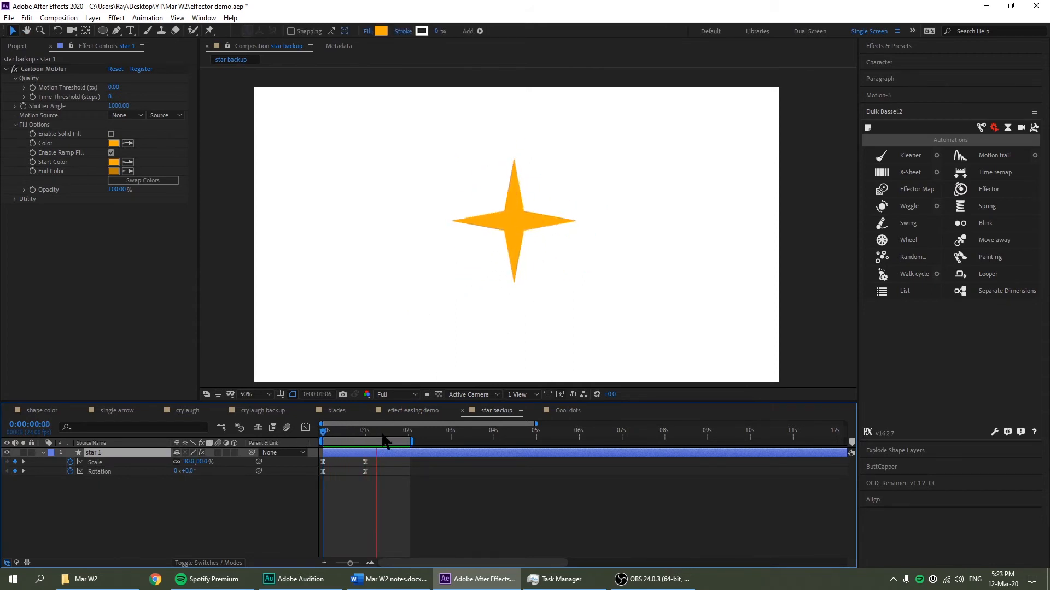
Apply Easy Ease (F9) to the star's Scale and Rotation keyframes and preview the result
left_click_drag(397, 490, 309, 462)
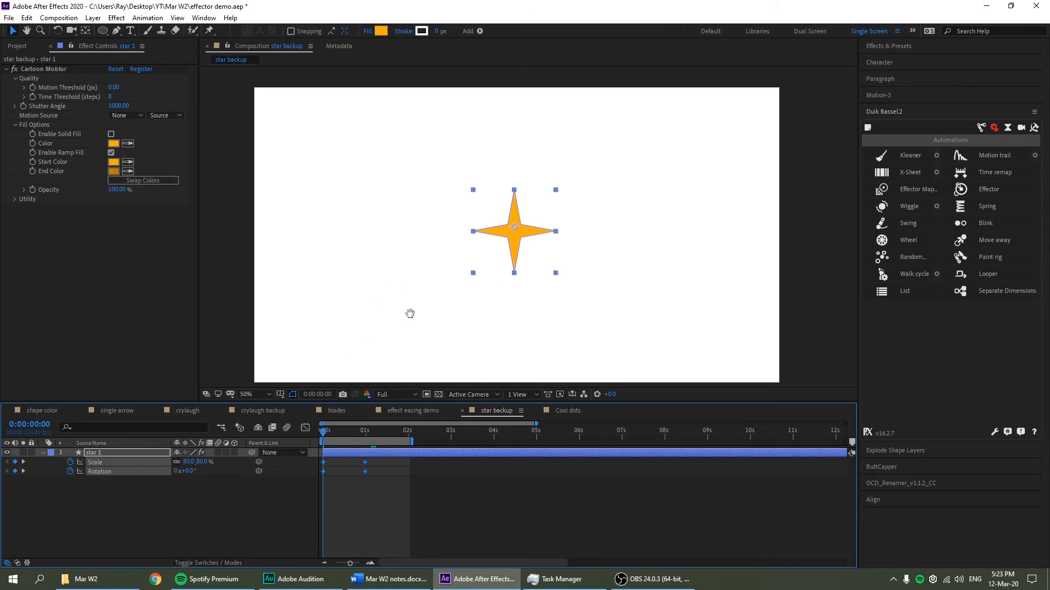
key("space")
key("space")
key("space")
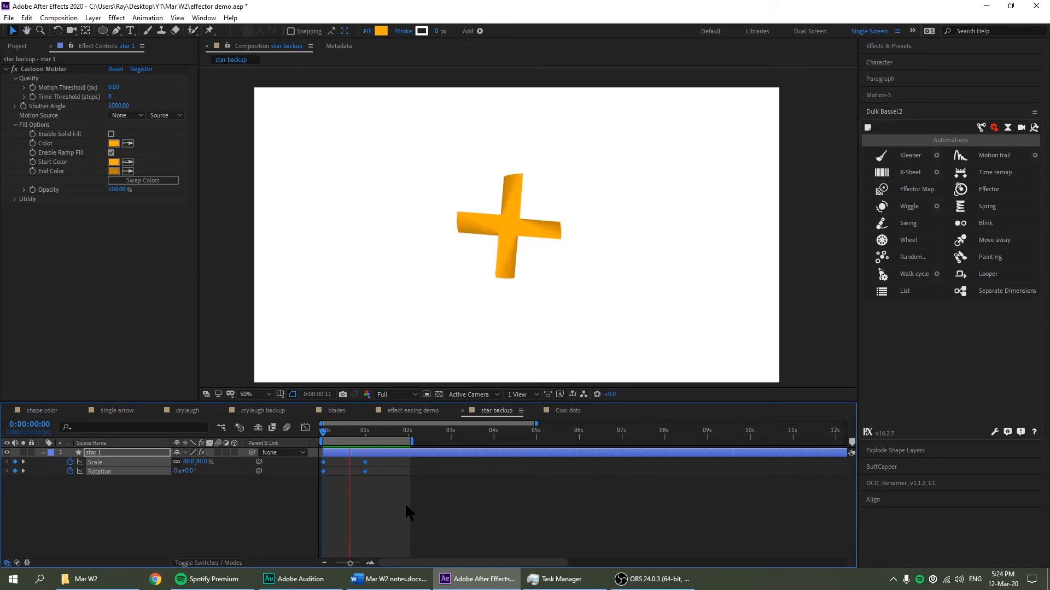
left_click(359, 432)
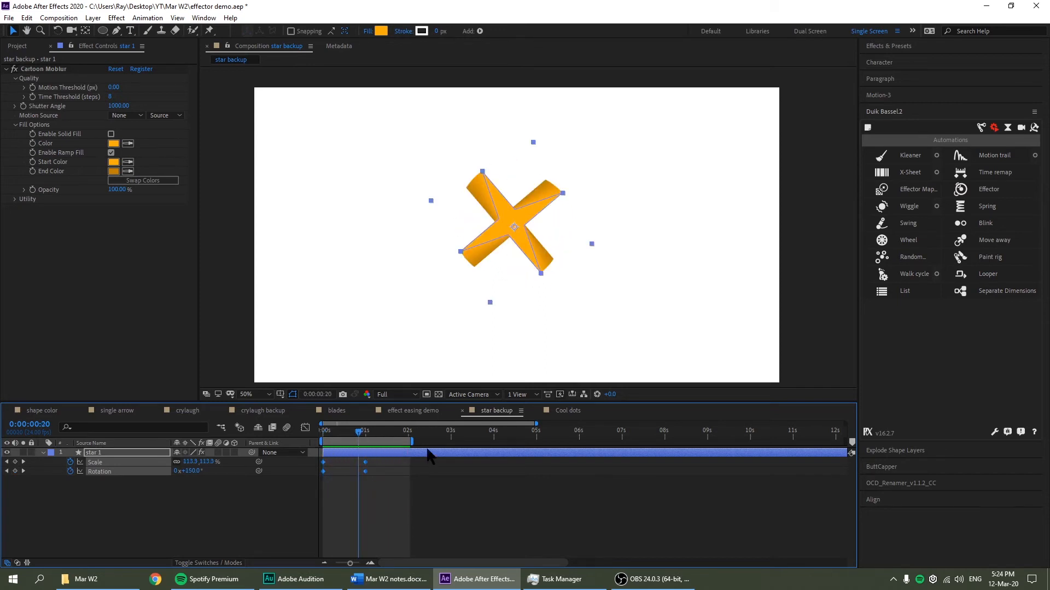
key("Home")
key("F9")
left_click(376, 497)
key("space")
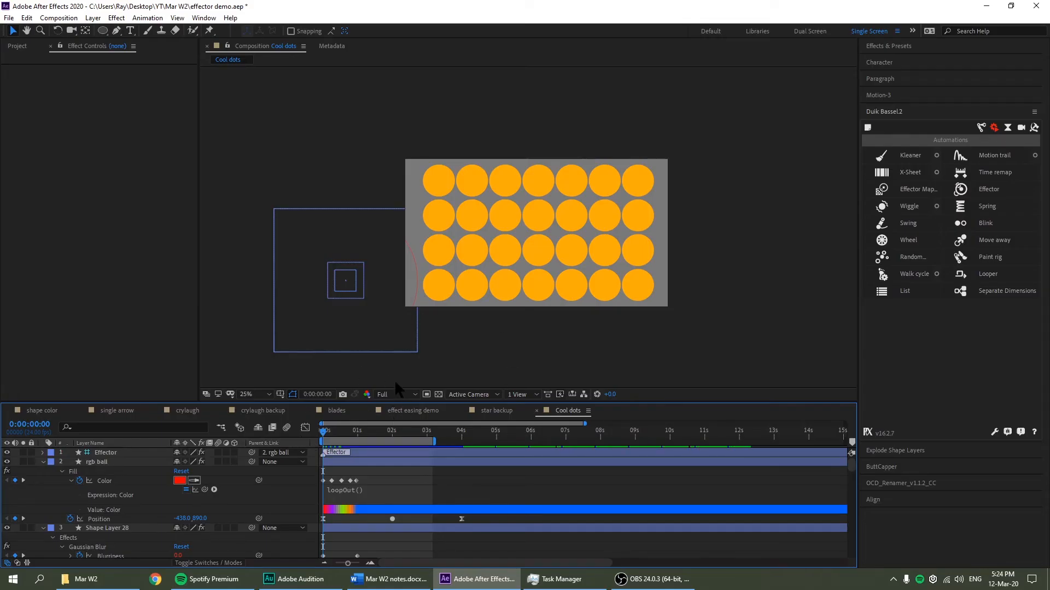
key("space")
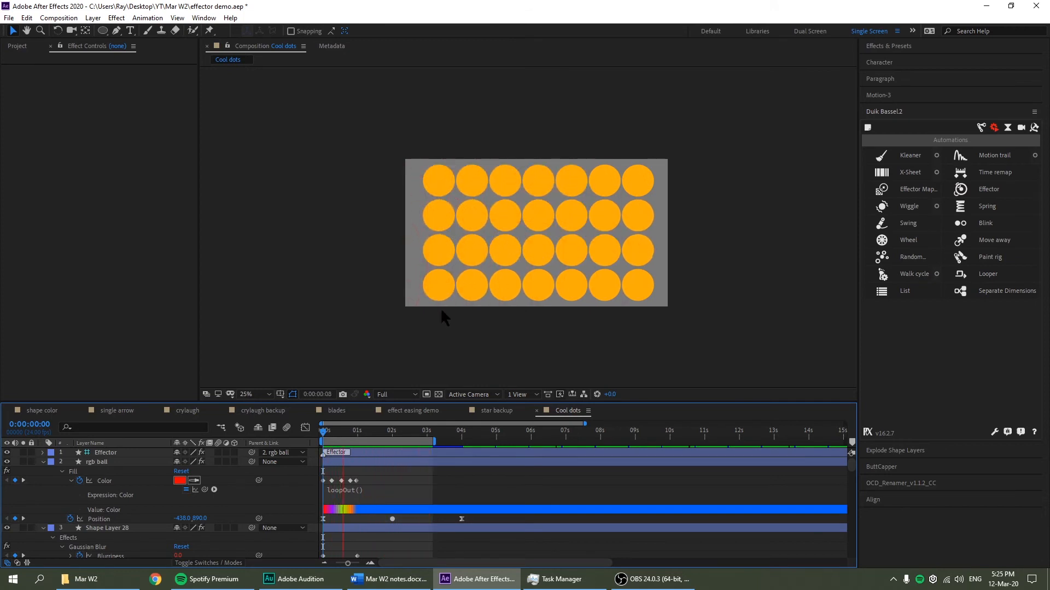
left_click(350, 435)
left_click_drag(341, 444, 372, 447)
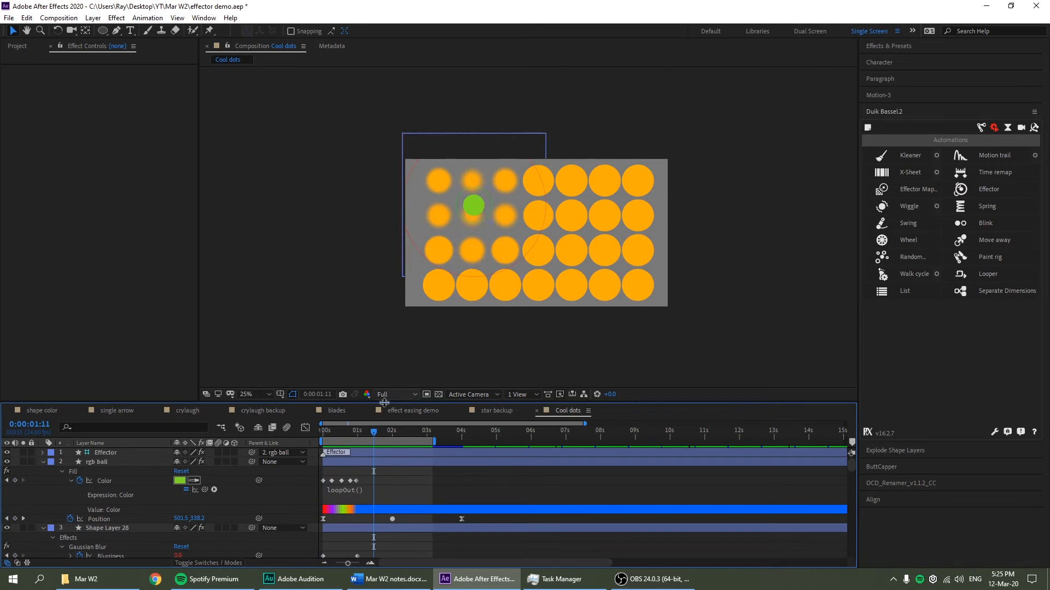
left_click(383, 436)
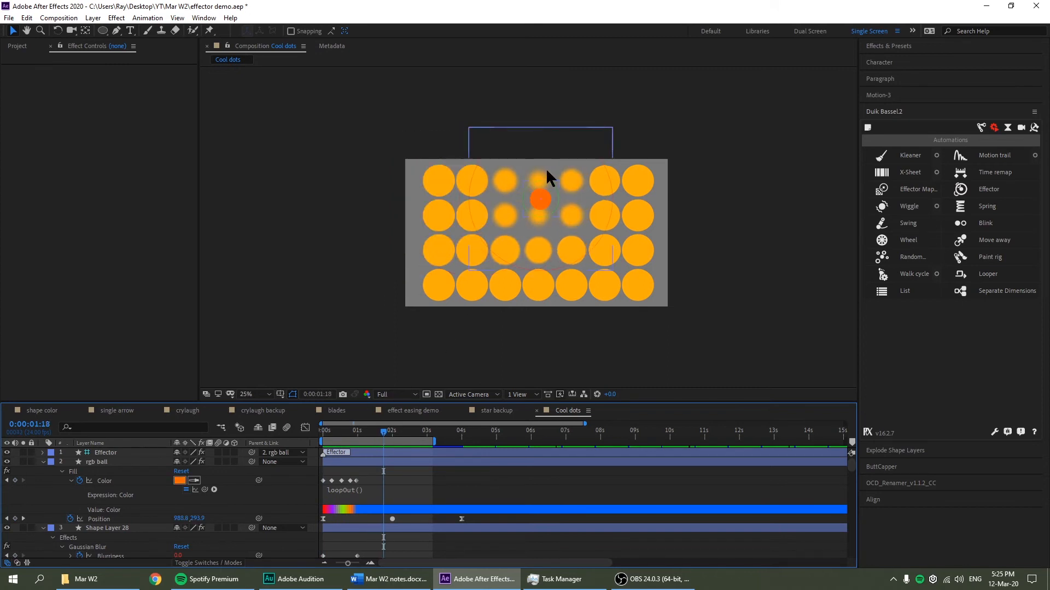
left_click(106, 530)
key("space")
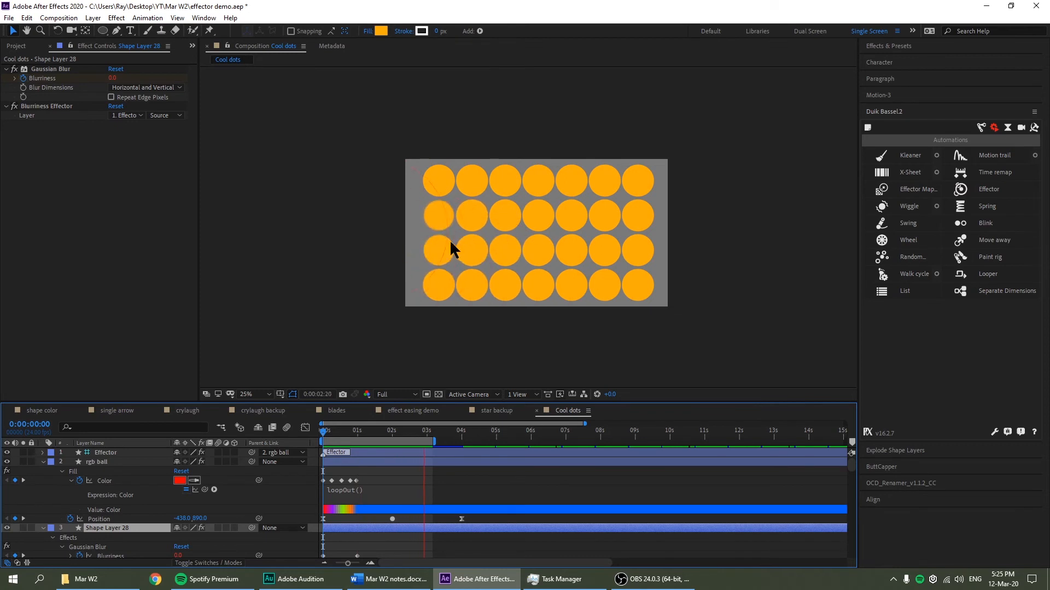
left_click(363, 323)
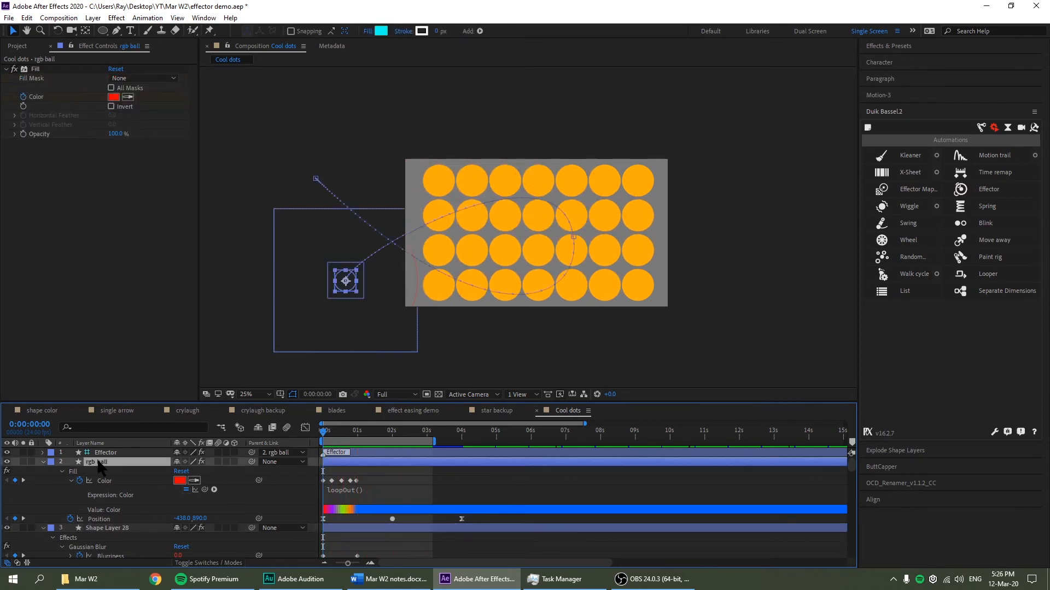
left_click(387, 434)
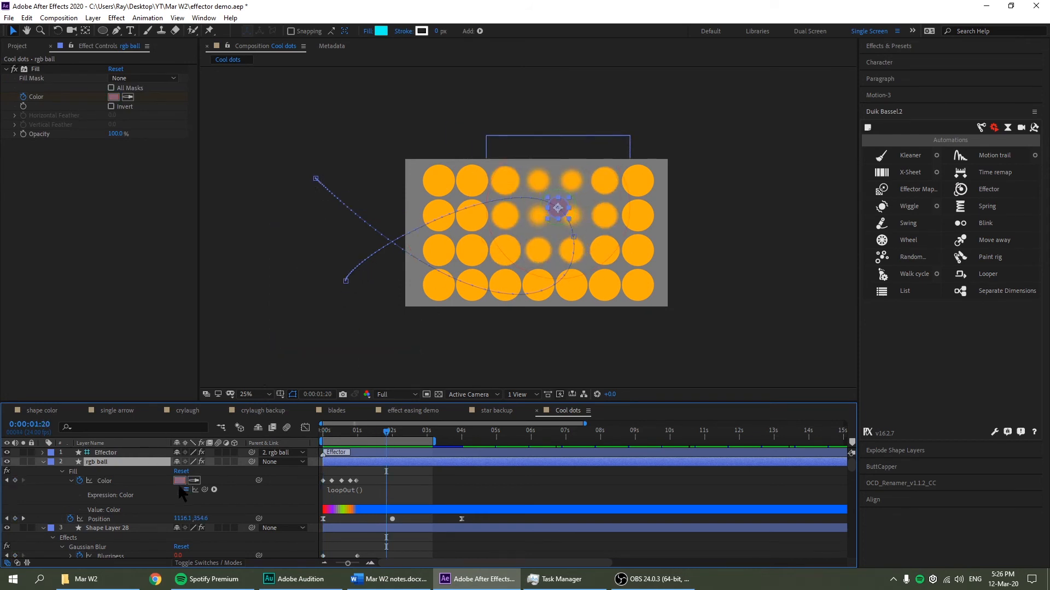
scroll(129, 506, "down", 5)
scroll(125, 498, "up", 5)
left_click(109, 453)
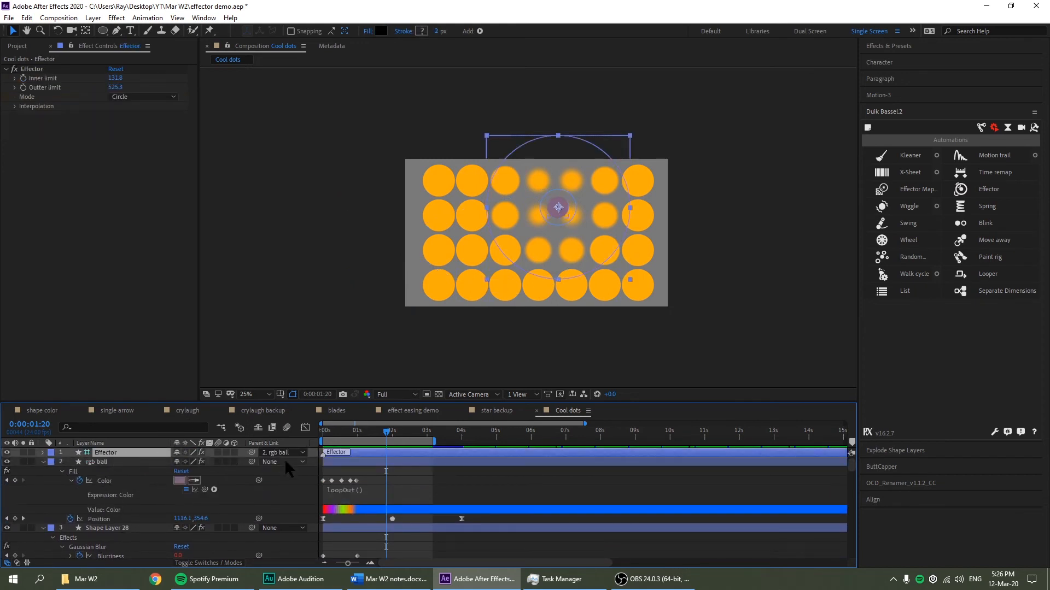
left_click_drag(362, 433, 321, 434)
left_click(443, 486)
key("space")
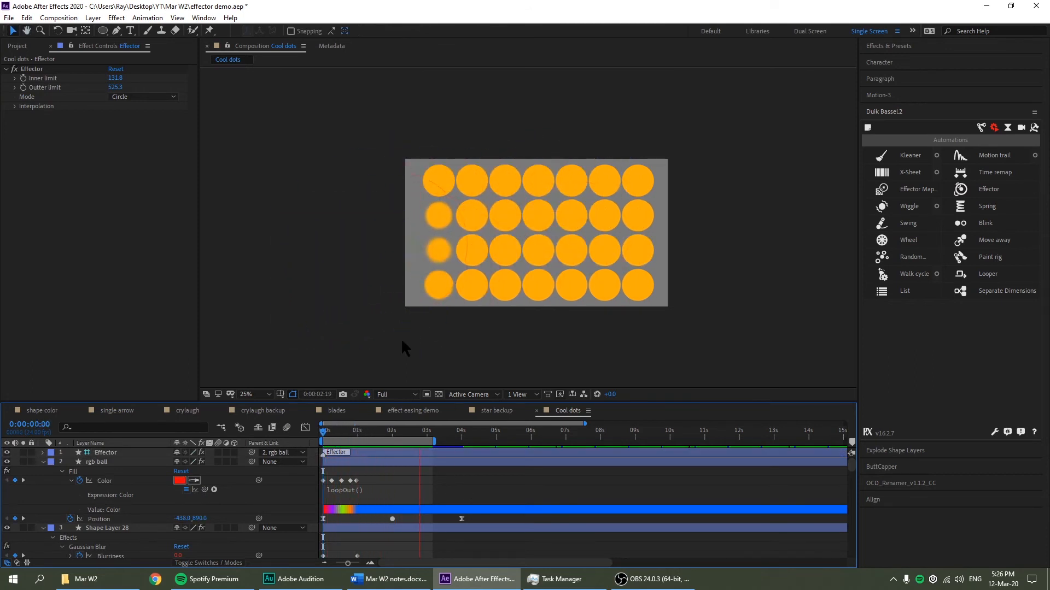
mouse_move(332, 436)
left_mouse_down()
mouse_move(313, 442)
mouse_move(351, 441)
mouse_move(324, 448)
left_mouse_up()
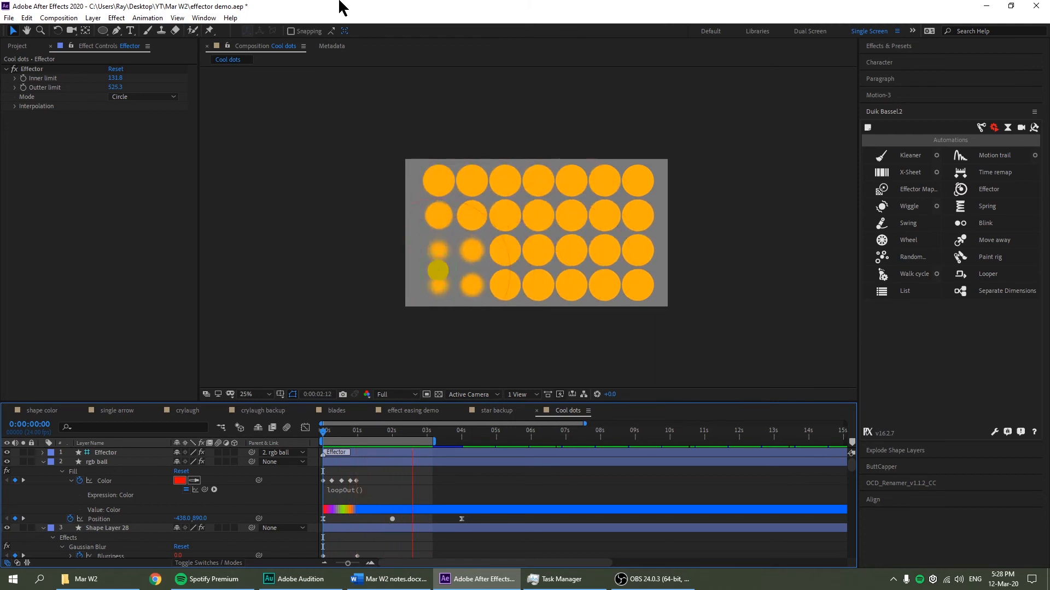
Stop the preview and select Shape Layers 24, 20 and 16
key("space")
scroll(394, 508, "down", 4)
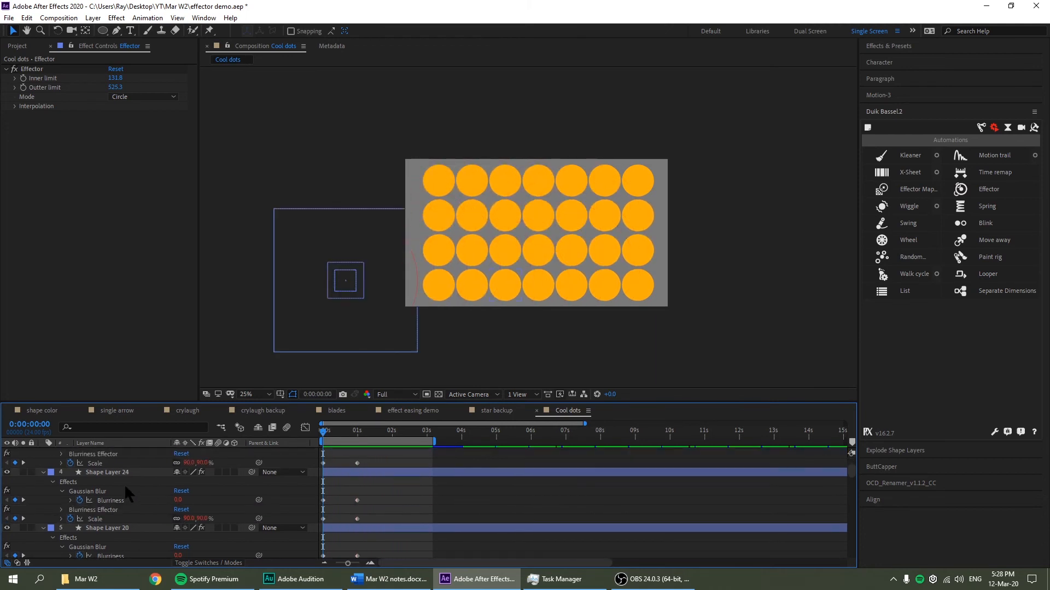
left_click(110, 473)
left_click(146, 528)
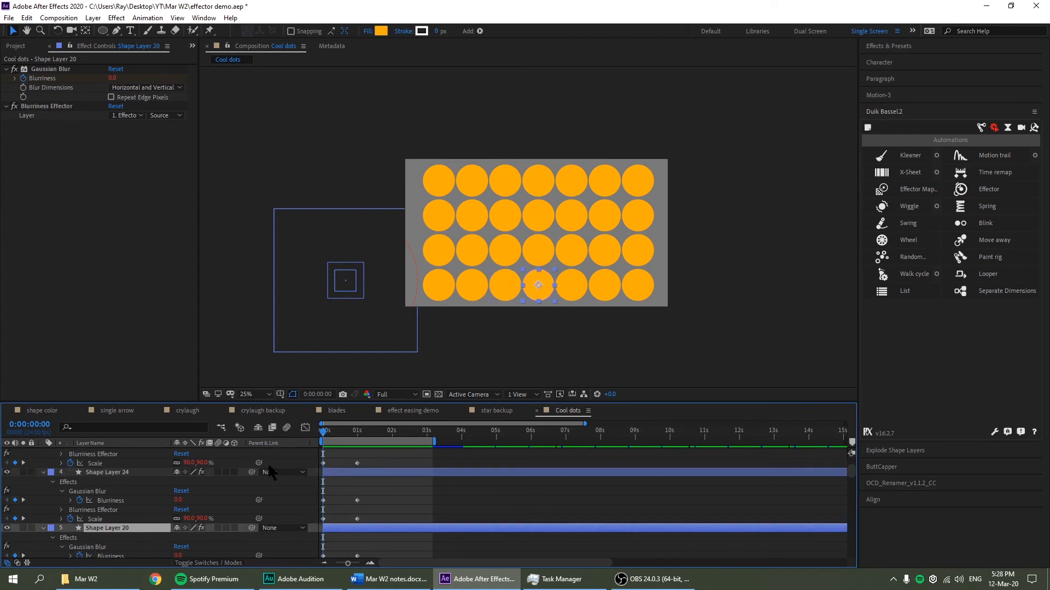
scroll(136, 520, "down", 3)
left_click(126, 555)
Create a new HDTV 1080 24 composition named Comp 1 from the Project panel
left_click(18, 46)
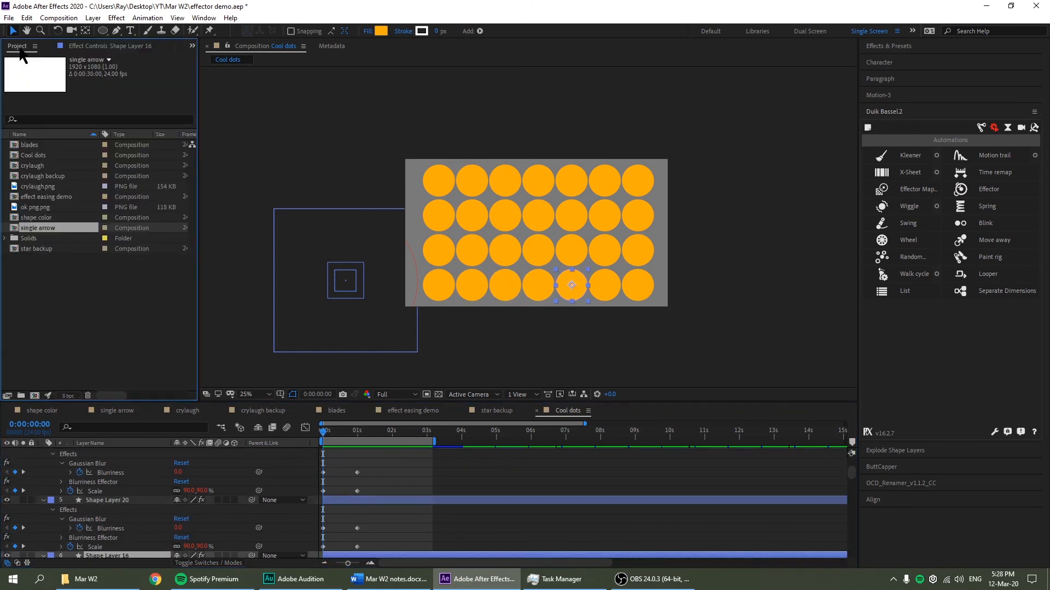
left_click(34, 396)
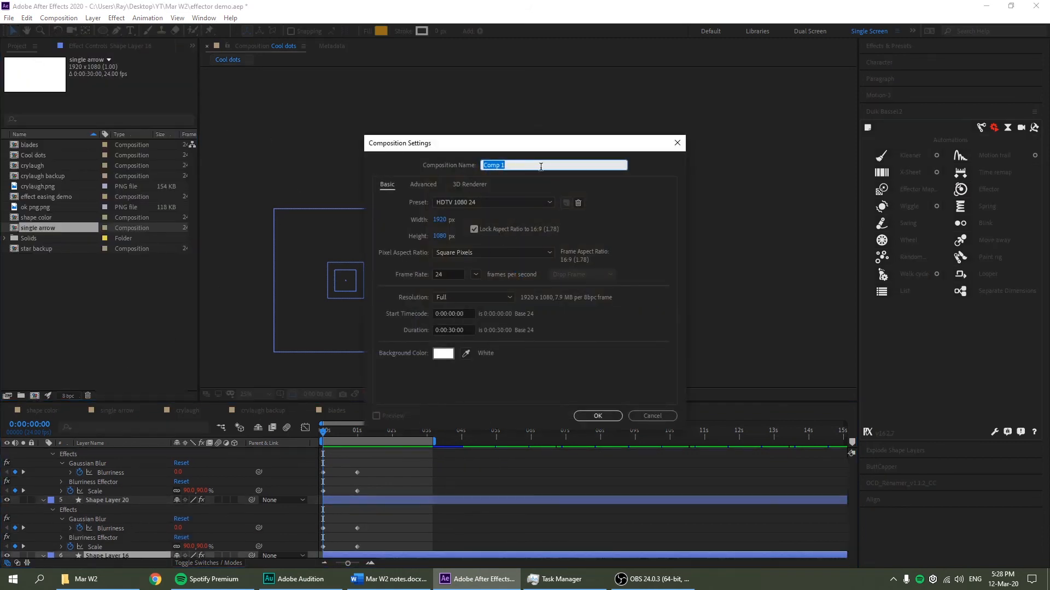
left_click(601, 417)
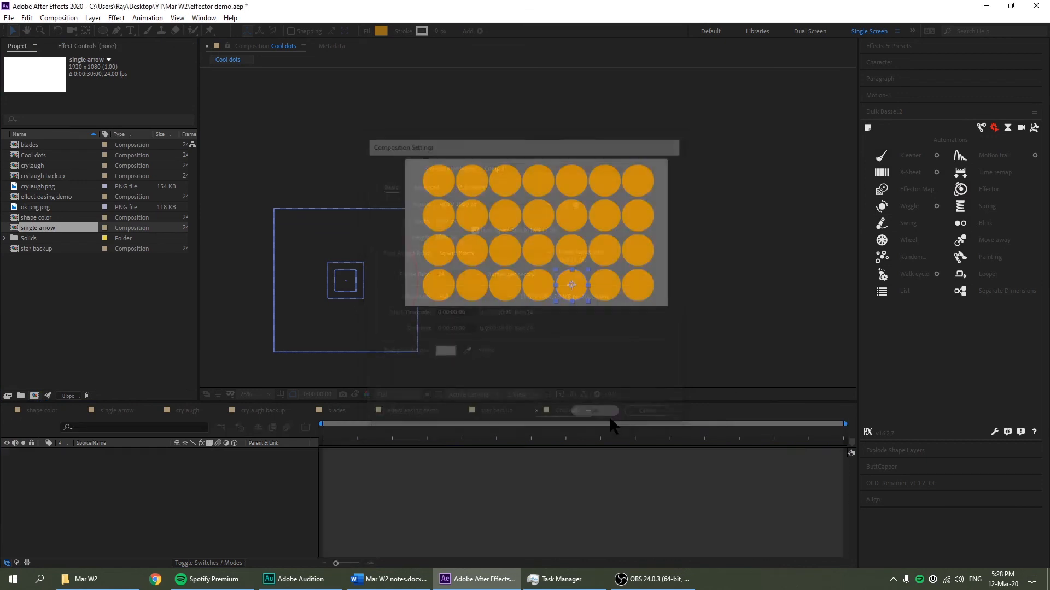
left_click(101, 31)
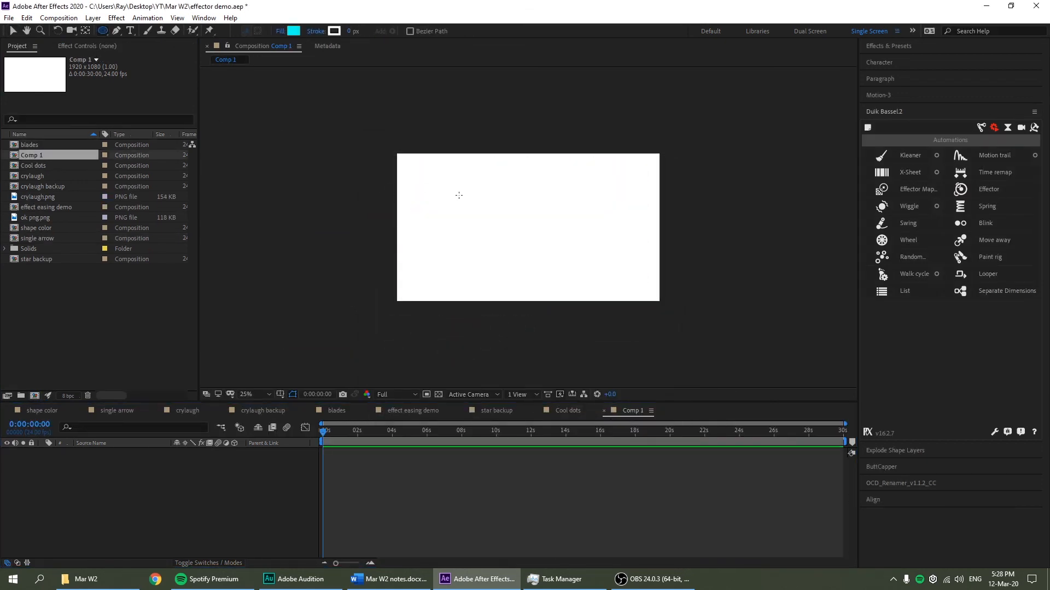
Draw a cyan square and keyframe its Position to move right and down by 2 seconds
left_click_drag(103, 31, 132, 41)
left_click_drag(445, 187, 488, 230)
left_click(127, 458)
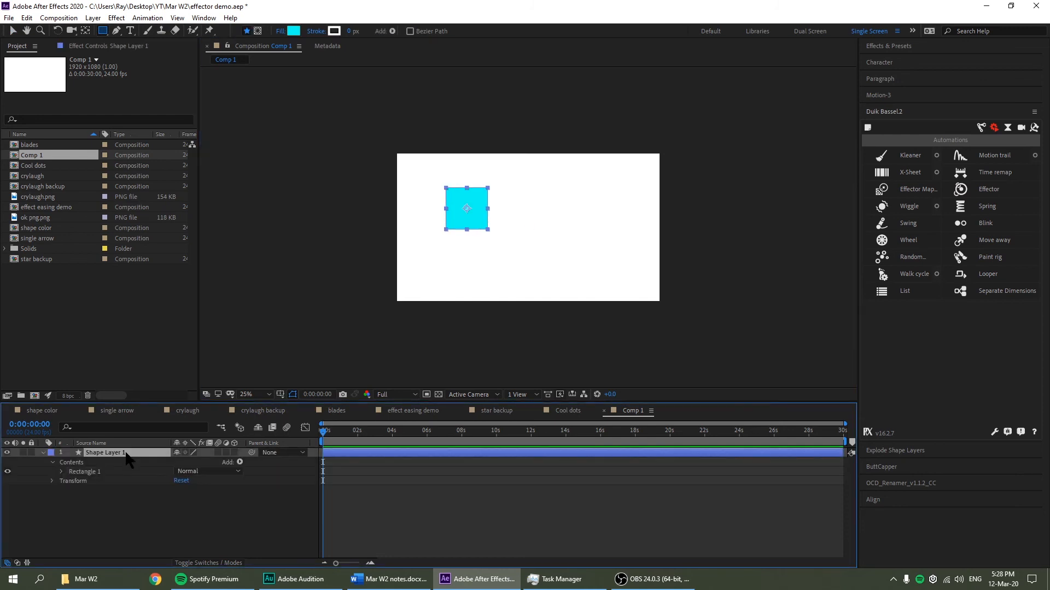
key("p")
left_click(70, 462)
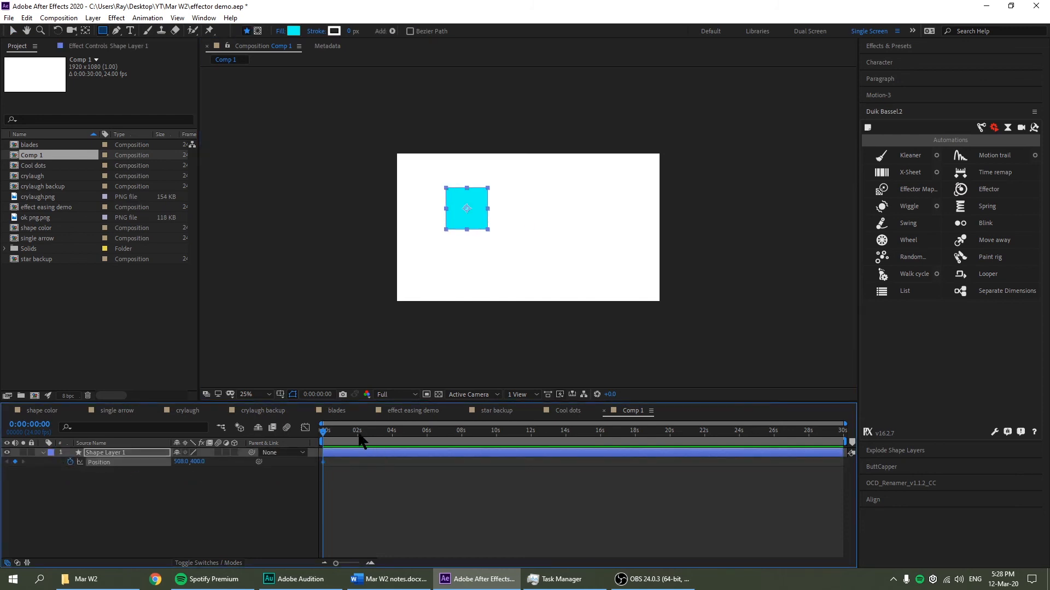
key("v")
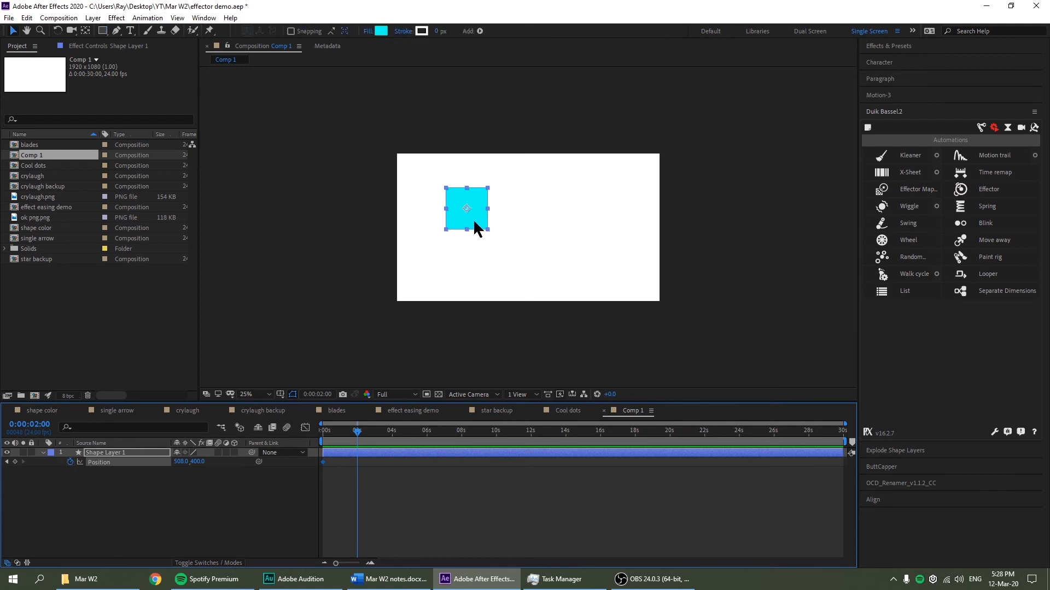
left_click_drag(476, 228, 596, 263)
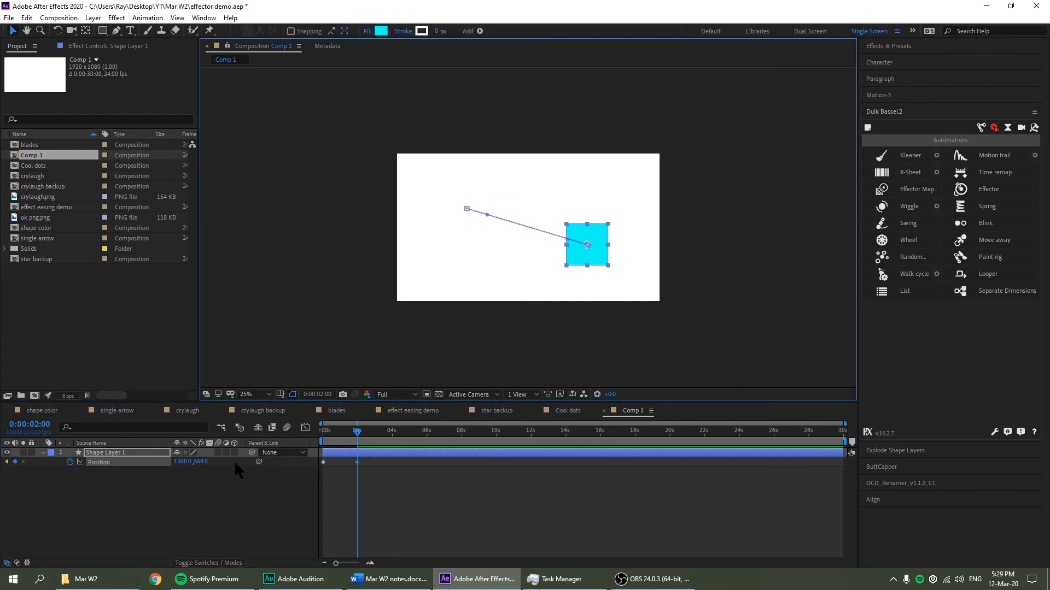
Add a Repeater to the square with copies rotated about 10° apart, then select both Position keyframes
left_click(43, 453)
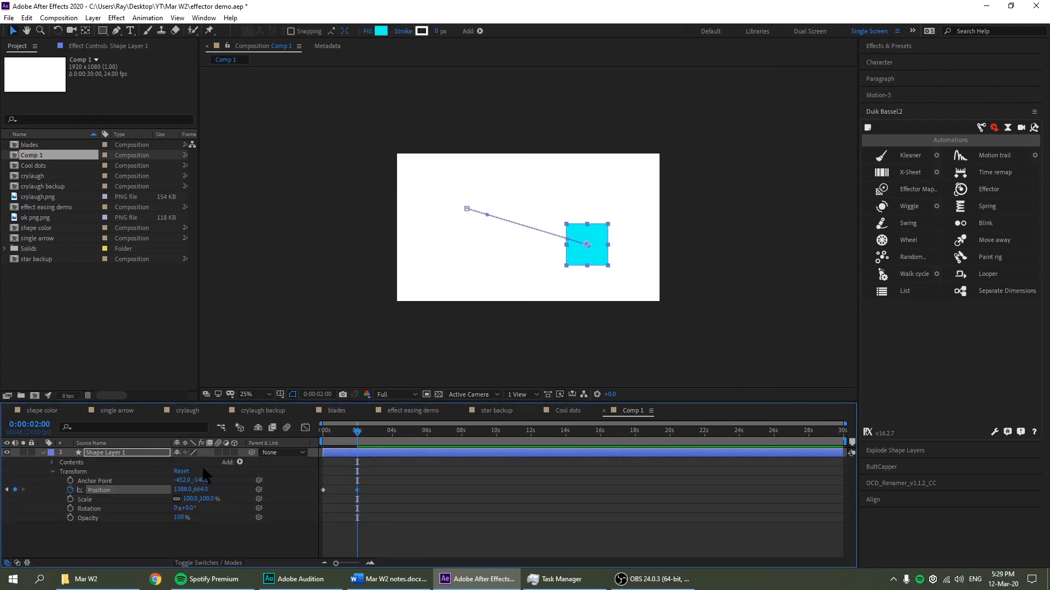
left_click(240, 463)
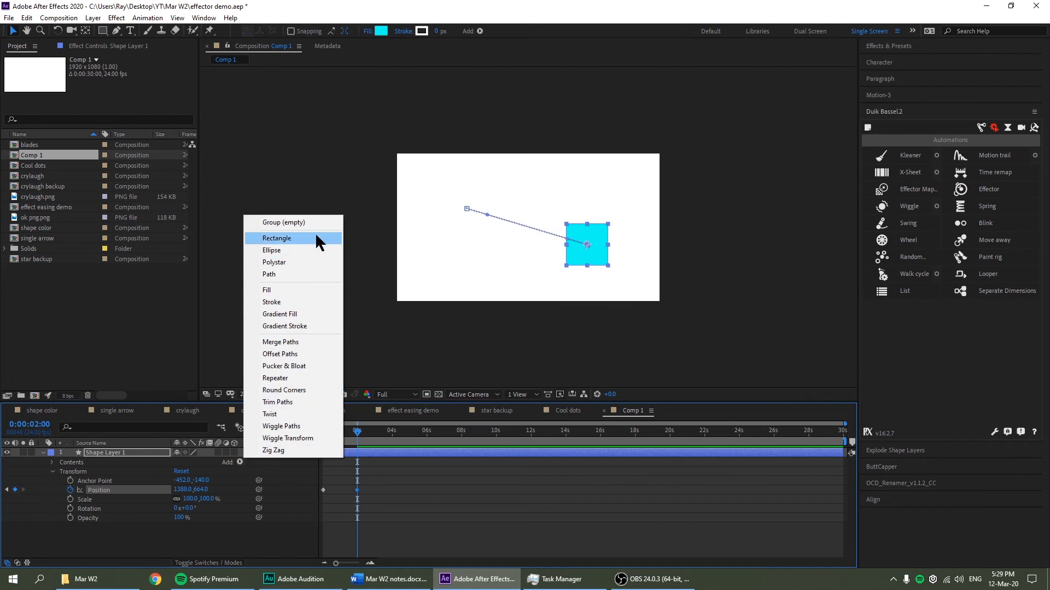
left_click(275, 377)
left_click_drag(181, 507, 196, 507)
left_click_drag(336, 442, 314, 442)
key("p")
left_click_drag(401, 488, 317, 455)
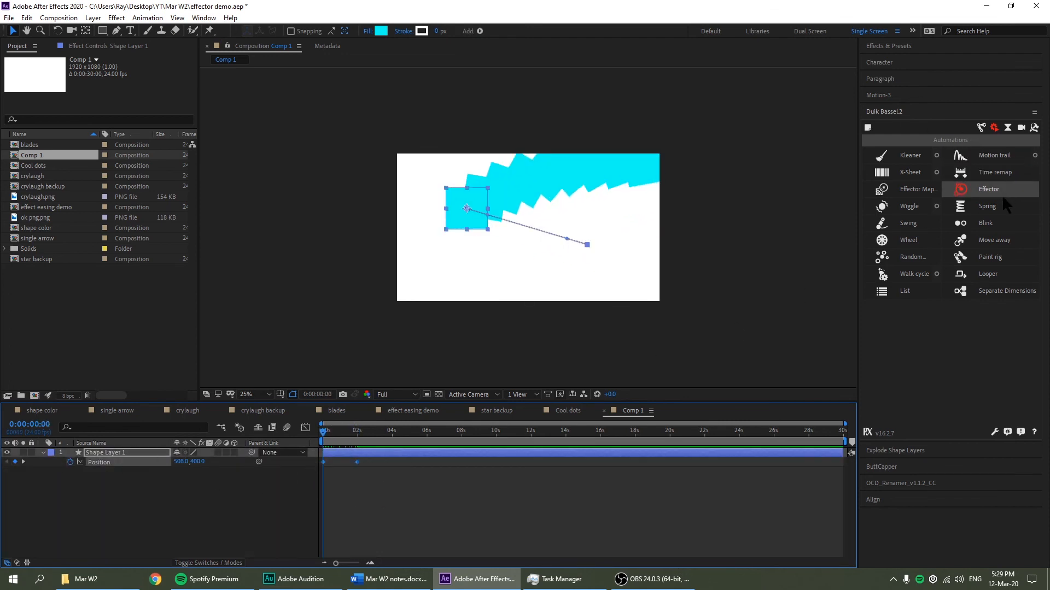
Create a Duik Effector layer and move its circle over the cyan Repeater copies
left_click(984, 189)
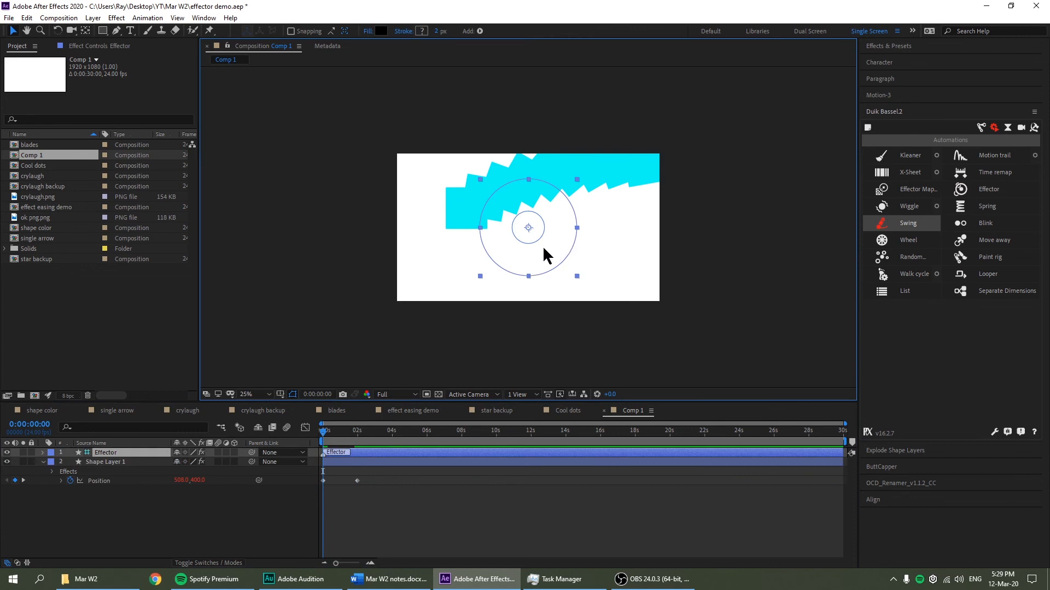
left_click_drag(544, 253, 539, 205)
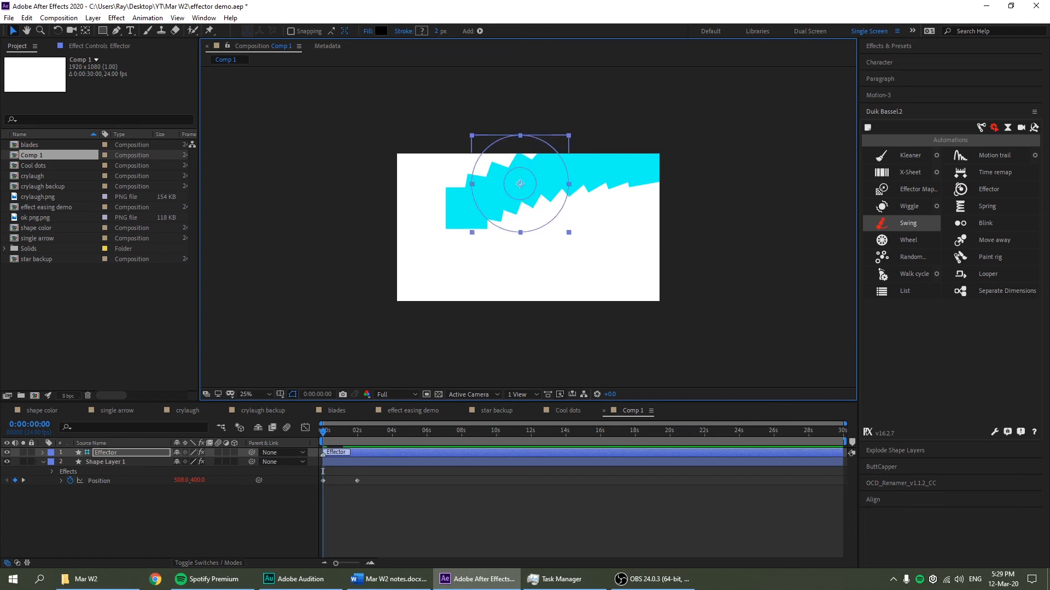